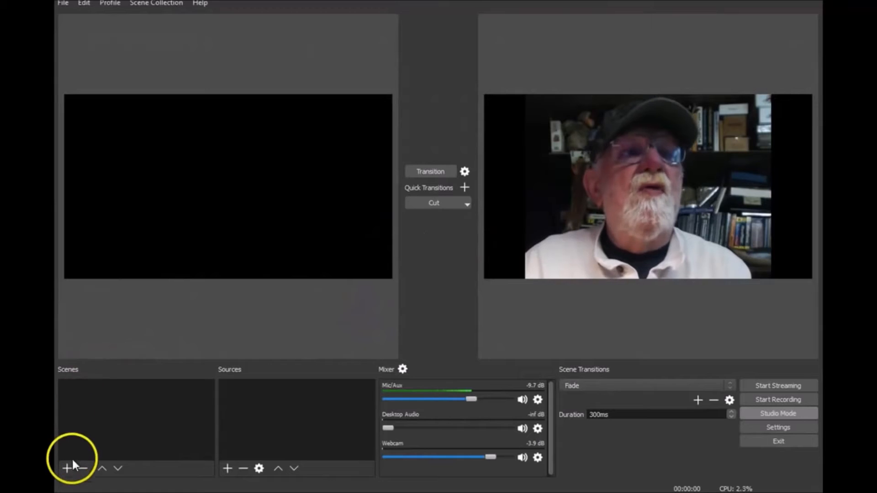
- Open the settings and review the General language and theme choices and the available streaming services
click(778, 427)
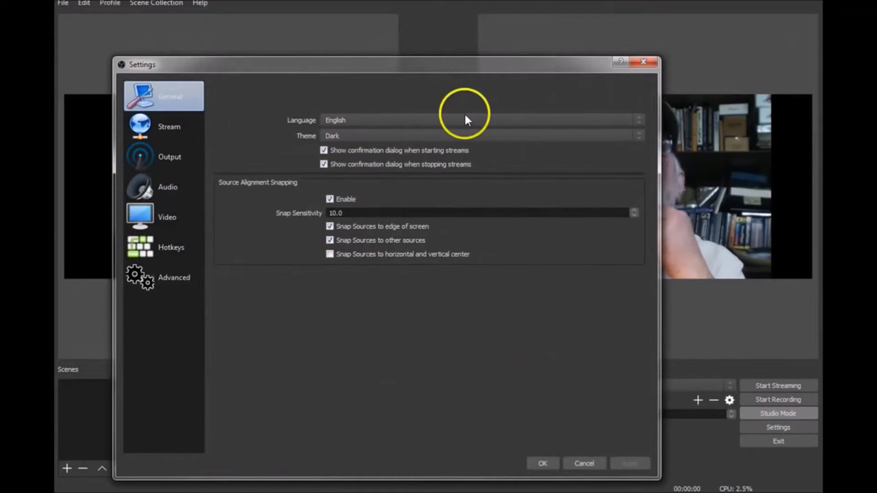
click(483, 118)
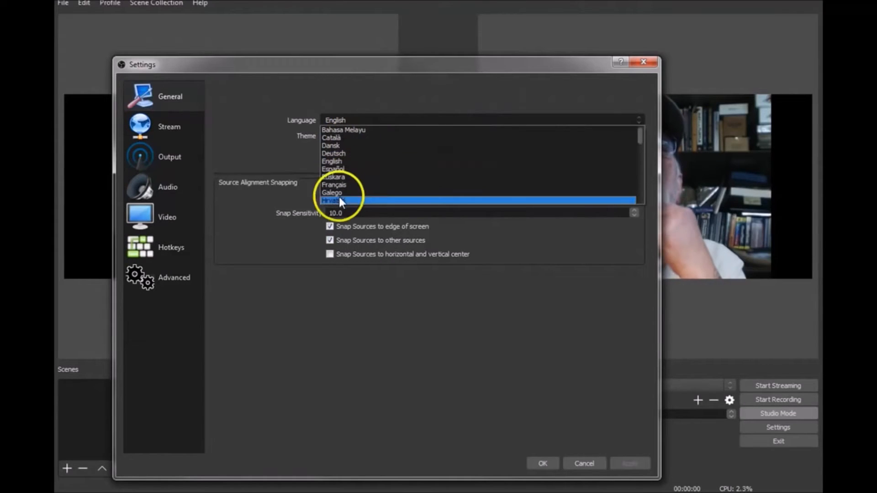
click(349, 157)
click(347, 135)
click(347, 135)
click(146, 132)
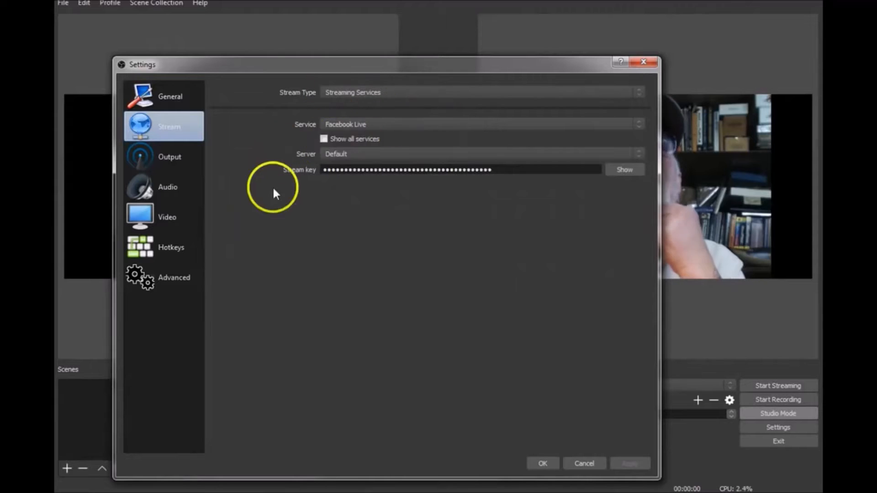
click(638, 124)
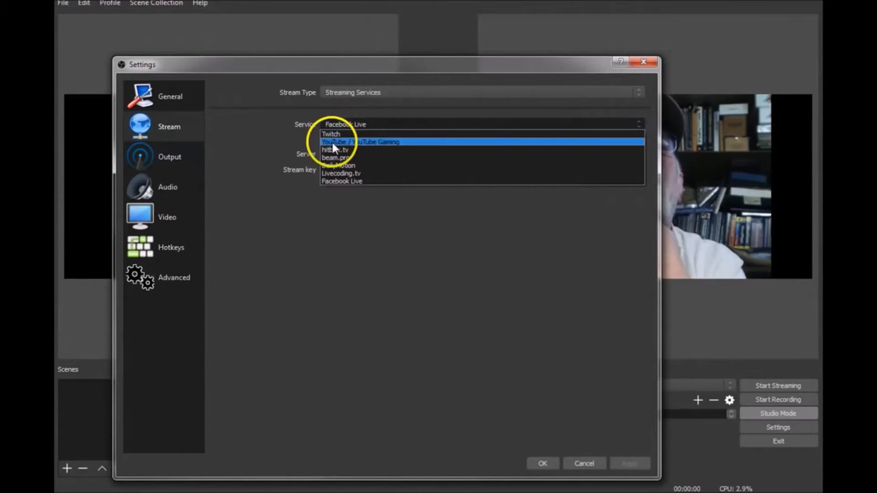
click(349, 195)
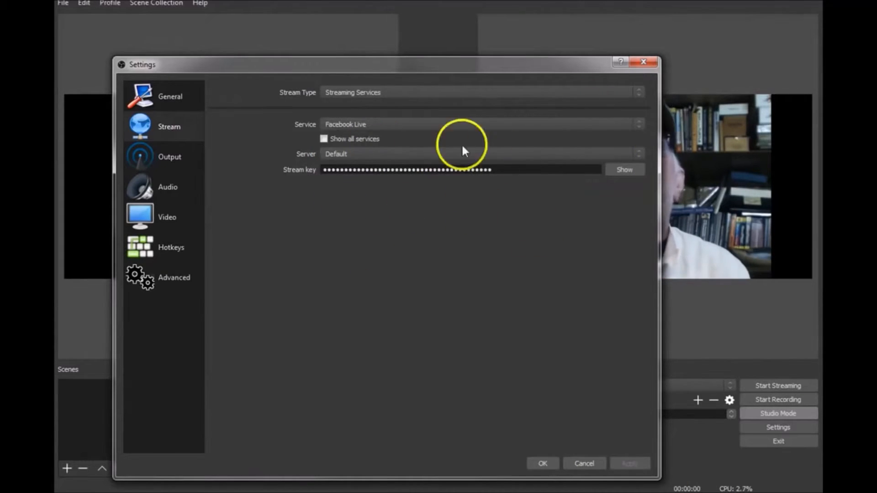
- Set the output mode to Advanced in the output settings
click(164, 156)
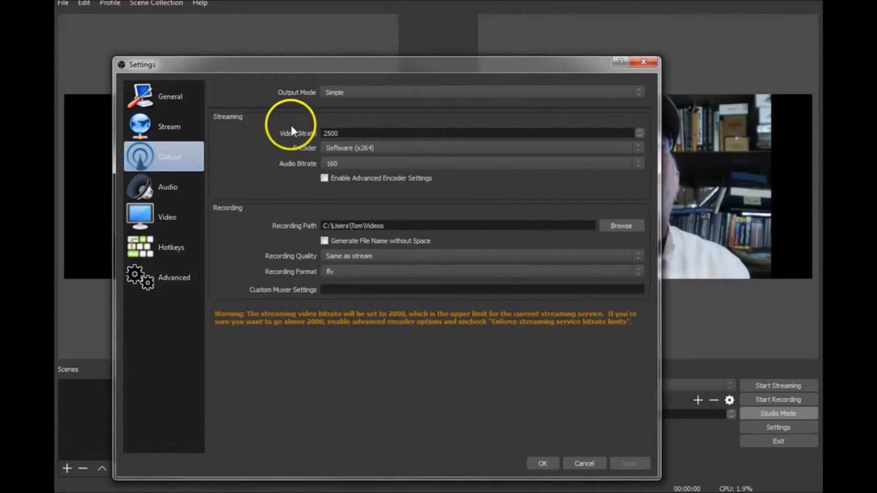
click(339, 92)
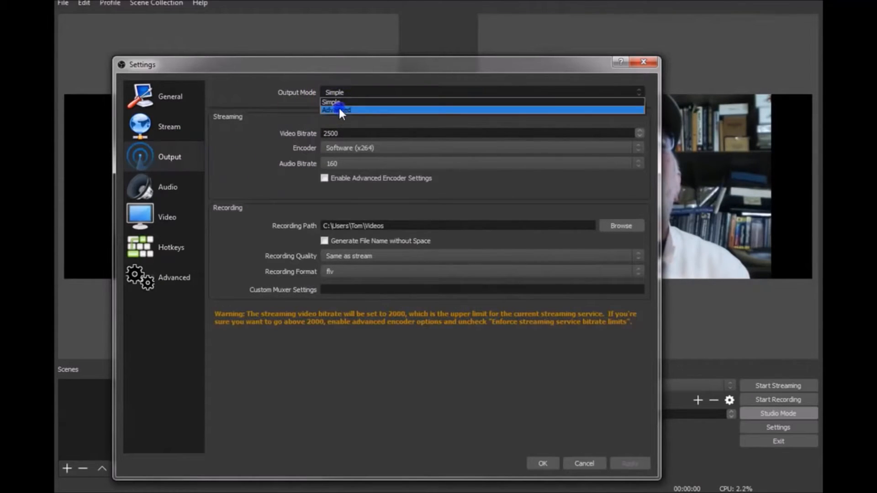
click(338, 106)
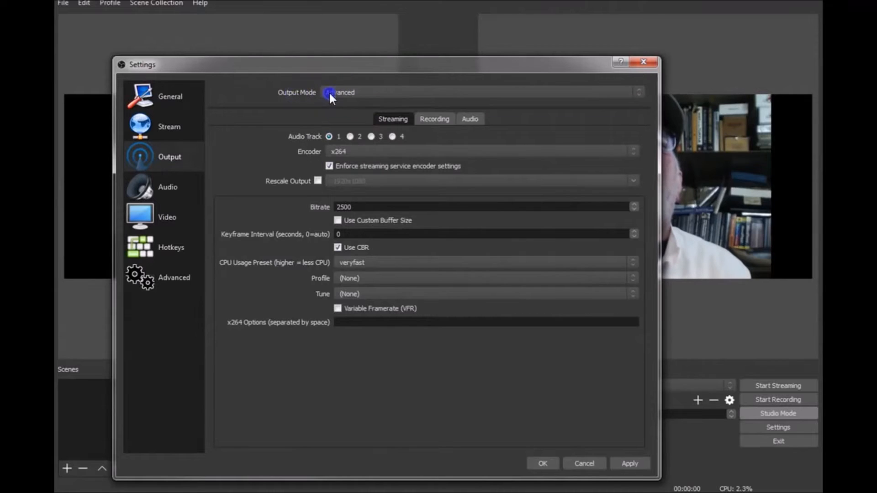
- Examine the advanced output settings for streaming, recording and audio tracks, along with the general audio settings
click(167, 184)
click(172, 162)
click(438, 120)
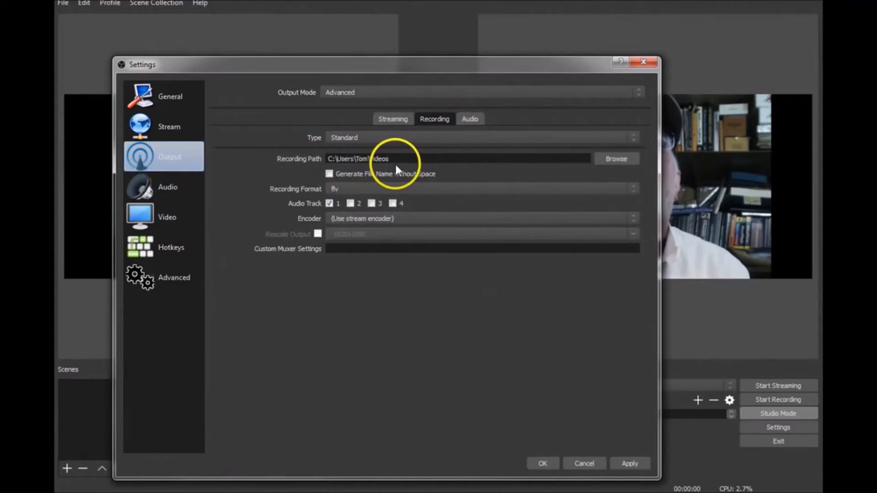
click(474, 119)
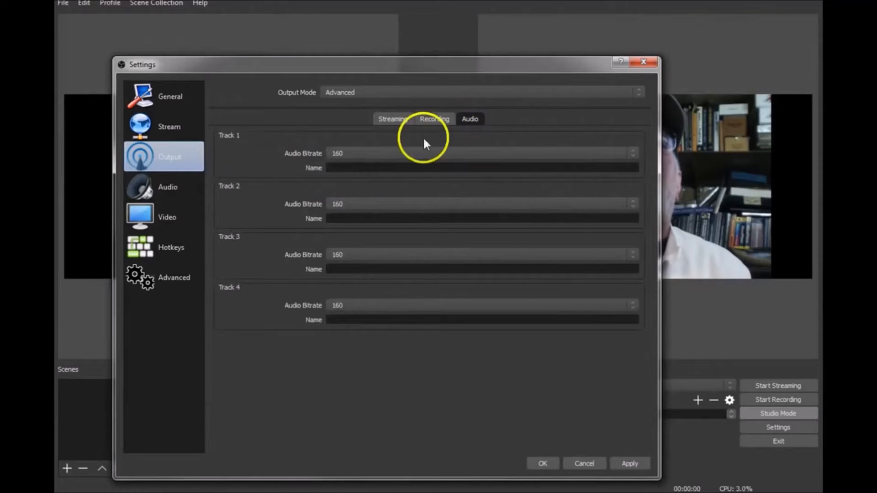
click(394, 119)
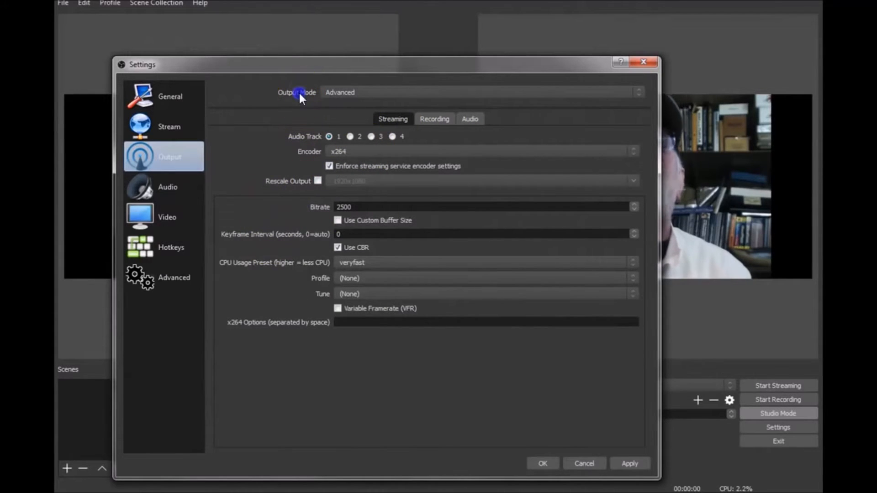
click(174, 187)
click(404, 67)
click(229, 217)
- Examine the base canvas and output scaled resolution choices in the video settings
click(175, 217)
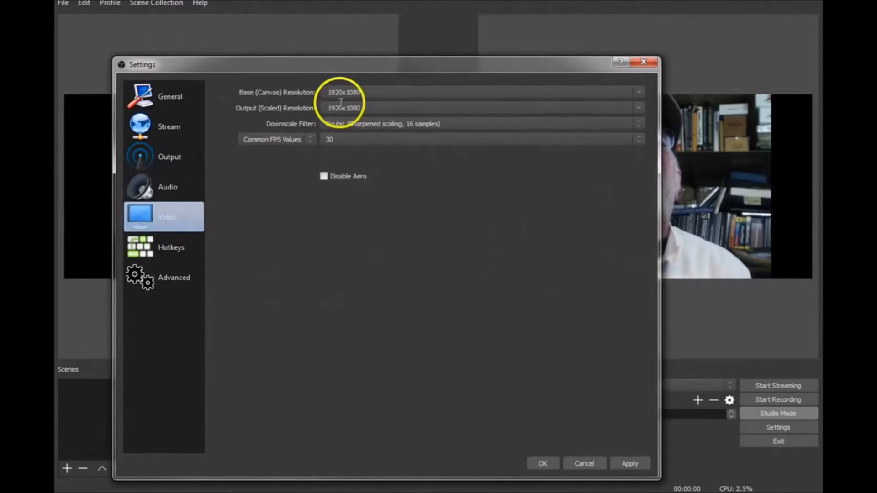
click(388, 91)
click(639, 92)
click(640, 88)
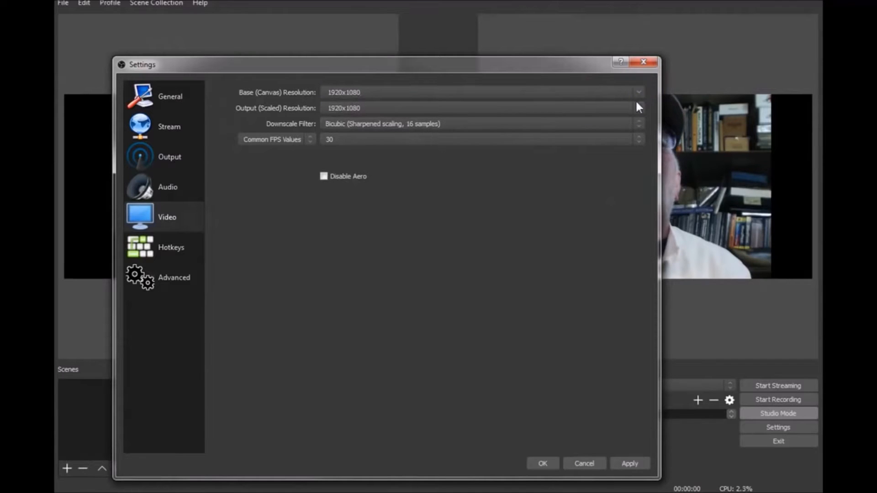
click(636, 107)
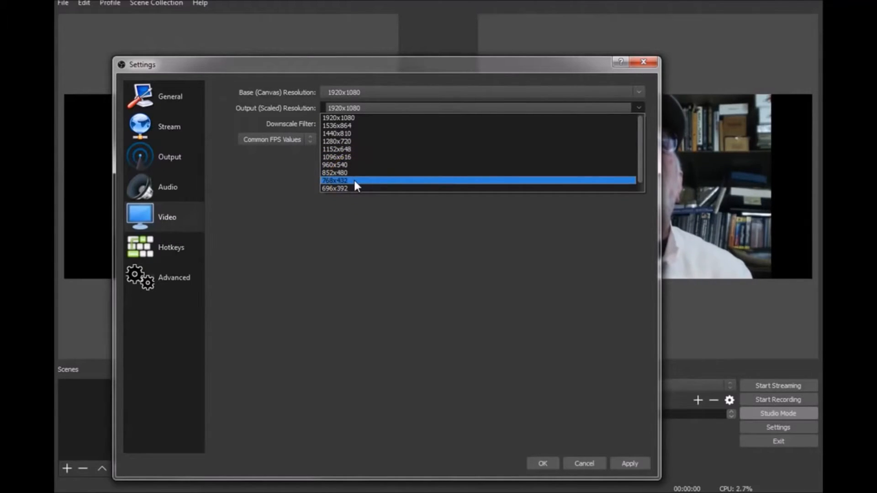
click(358, 235)
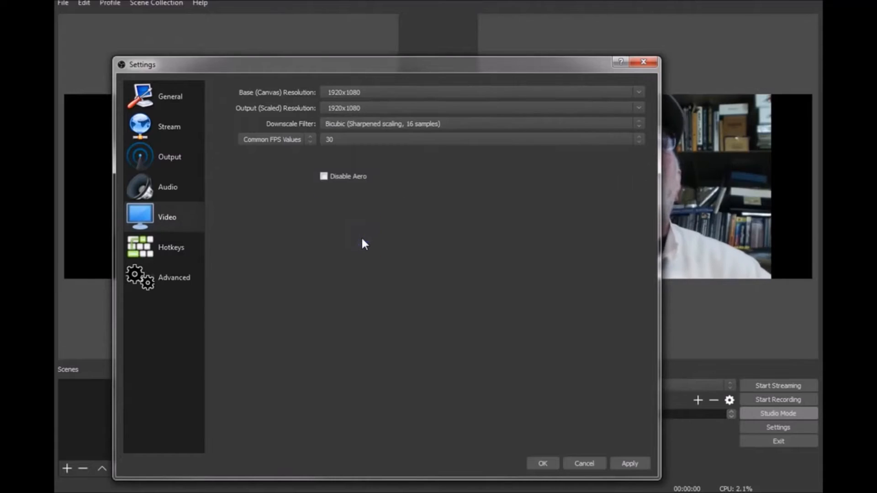
- Check the hotkeys and the renderer choices in the advanced settings, and apply and close the settings
click(173, 247)
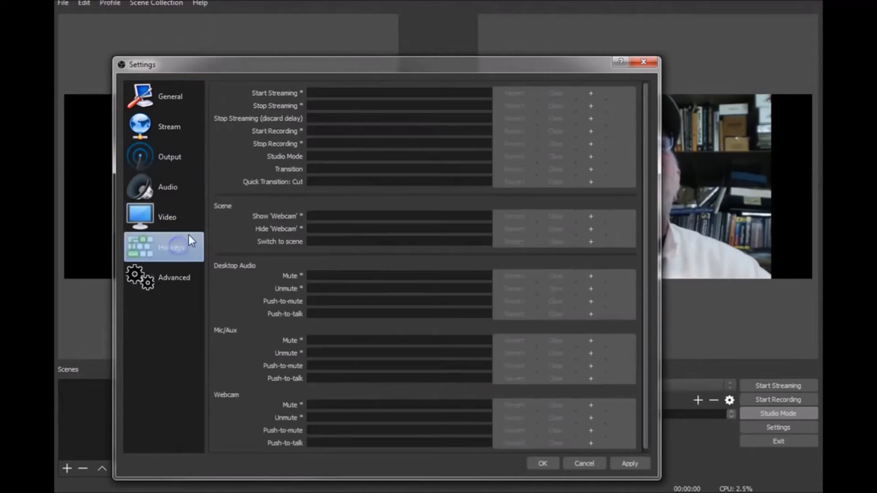
click(173, 279)
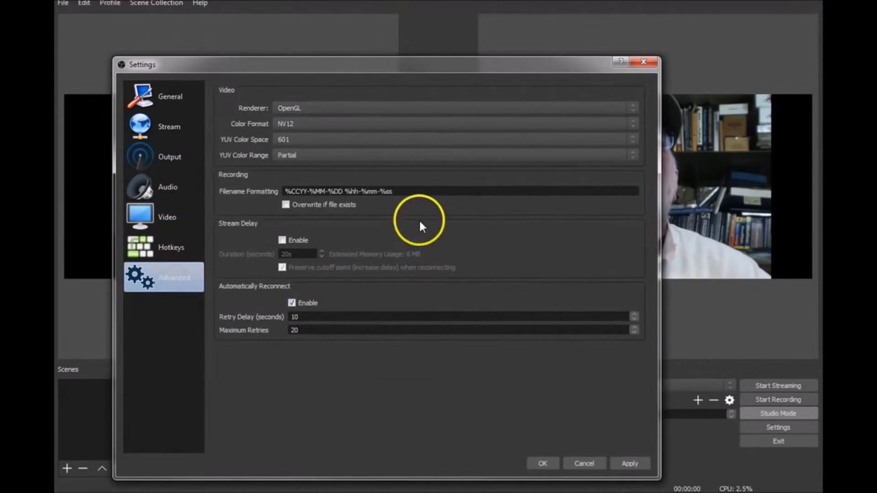
click(333, 108)
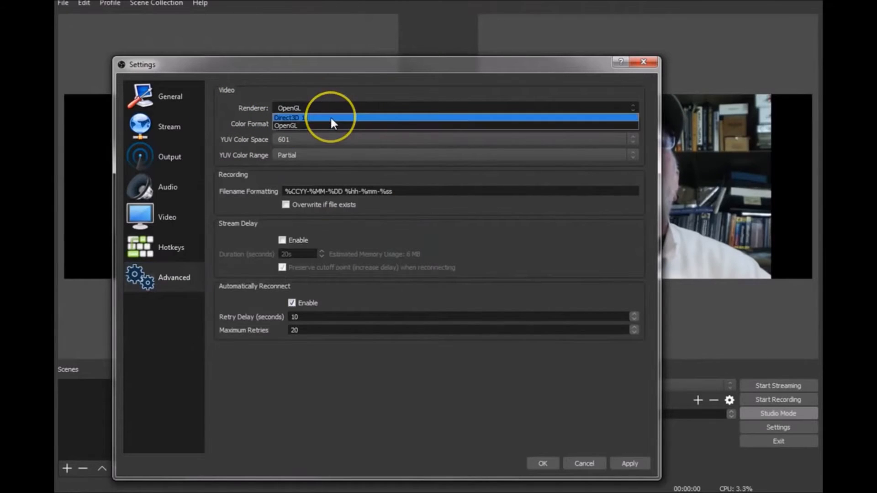
click(343, 101)
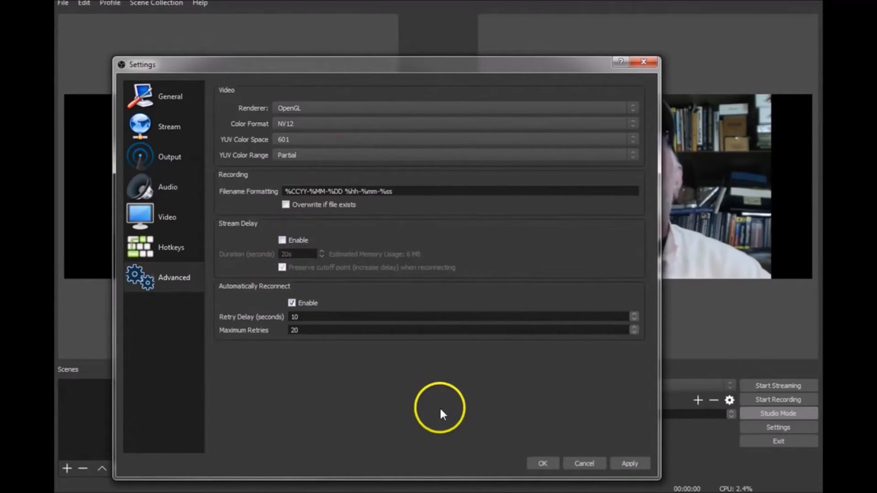
click(622, 464)
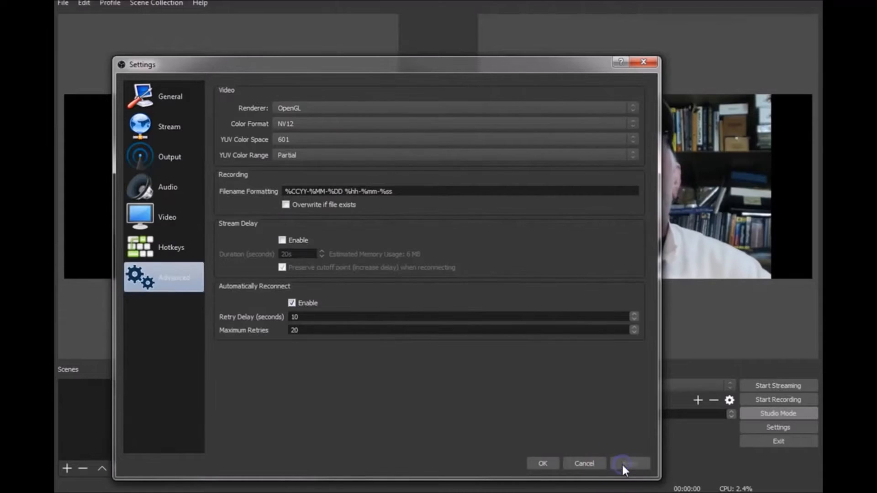
click(541, 463)
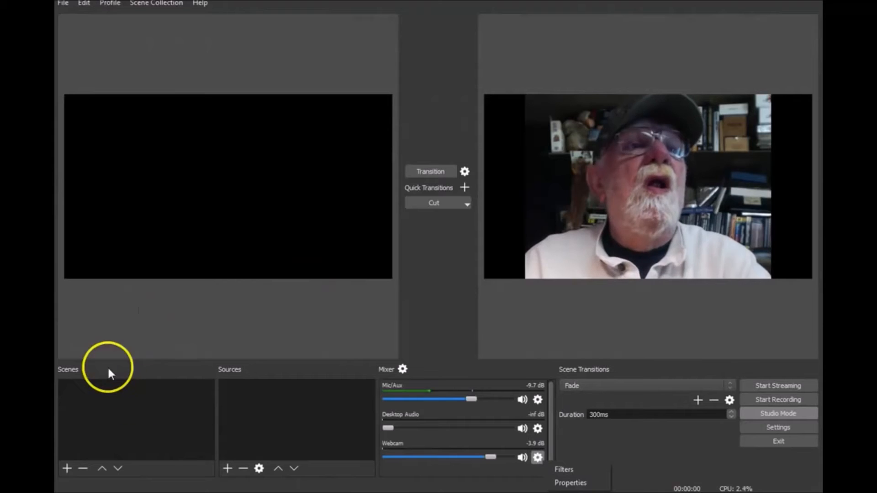
- Add a scene named with the owner's first name followed by "Main" and transition it to the program output
click(66, 469)
click(67, 469)
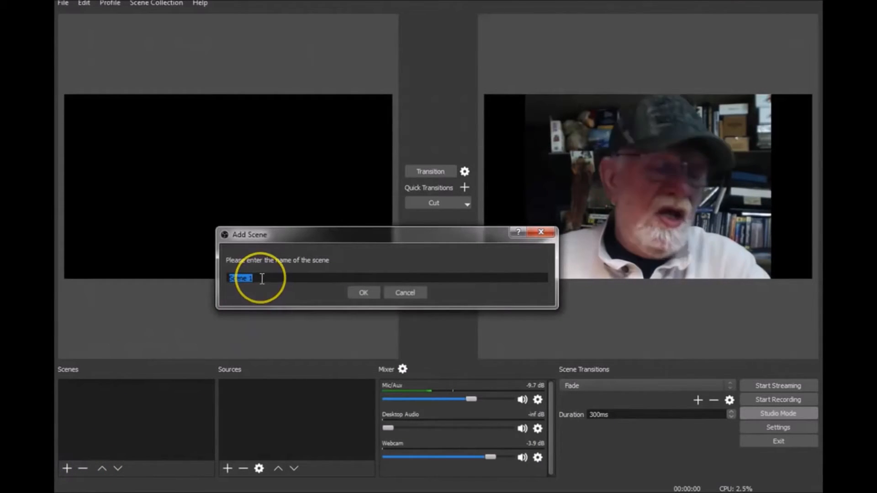
text(Toms)
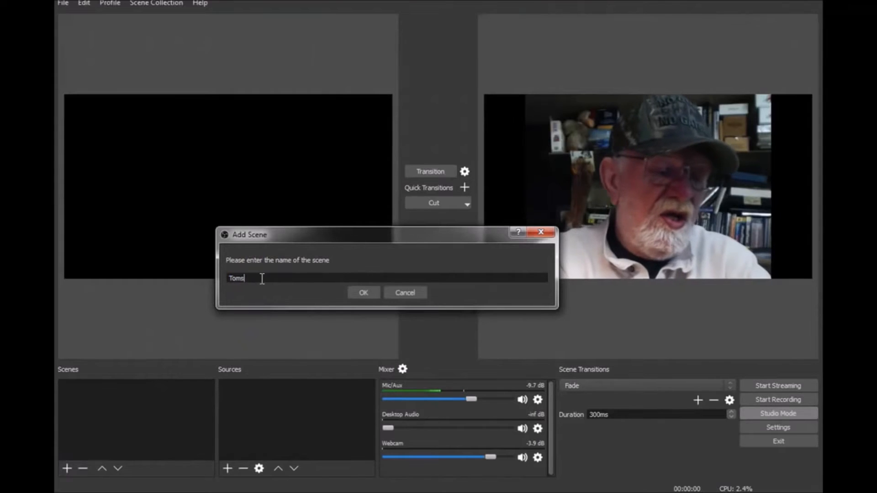
text( Main)
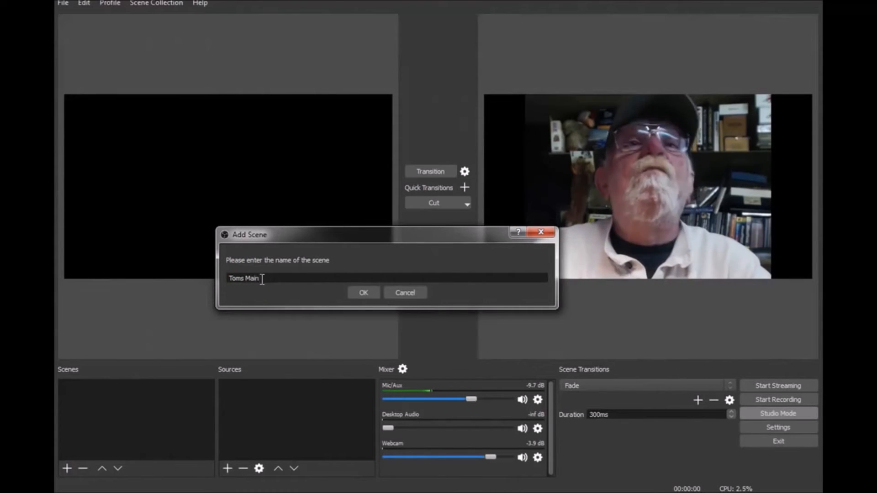
click(361, 293)
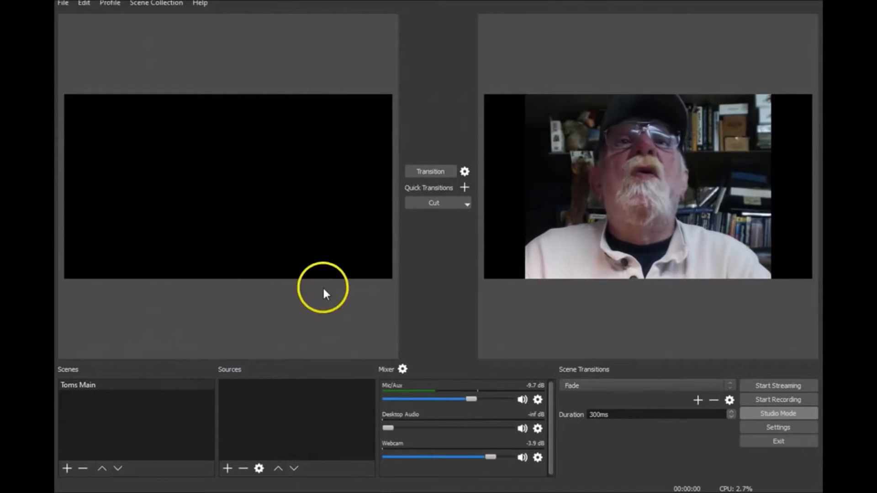
click(417, 168)
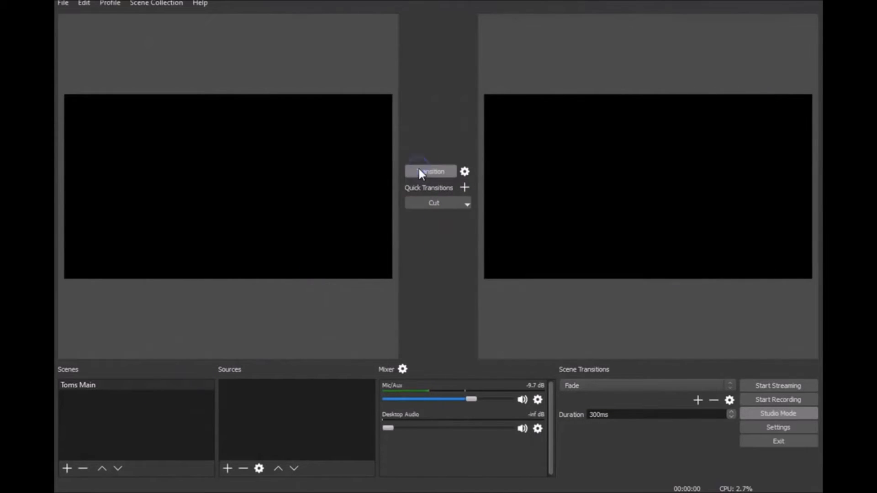
click(434, 171)
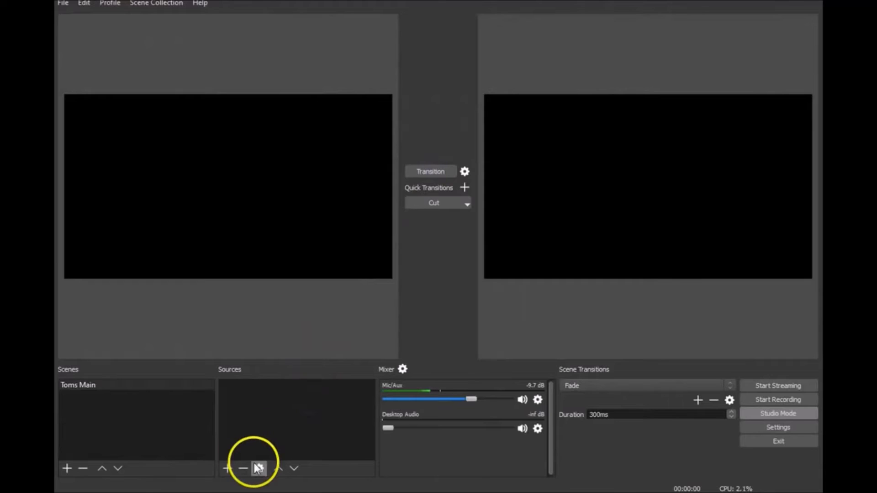
- Add a new Video Capture Device source with its default name and device, and enlarge and move it toward the middle of the preview
click(228, 468)
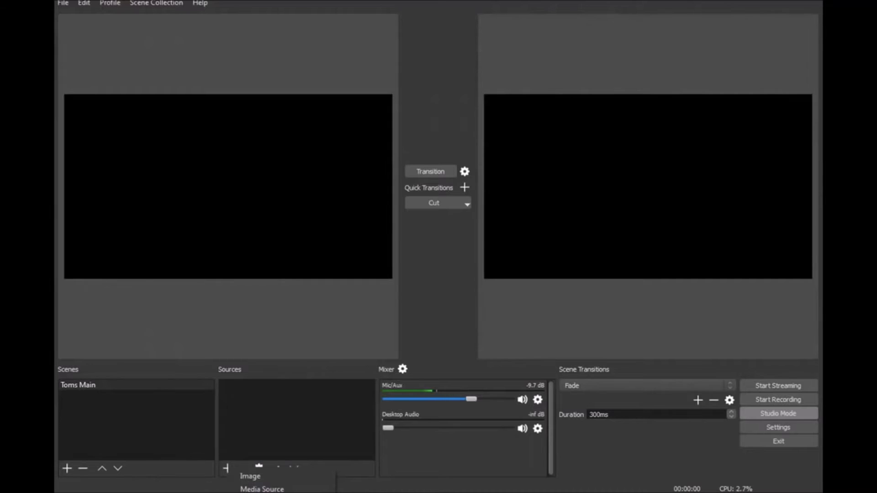
click(274, 492)
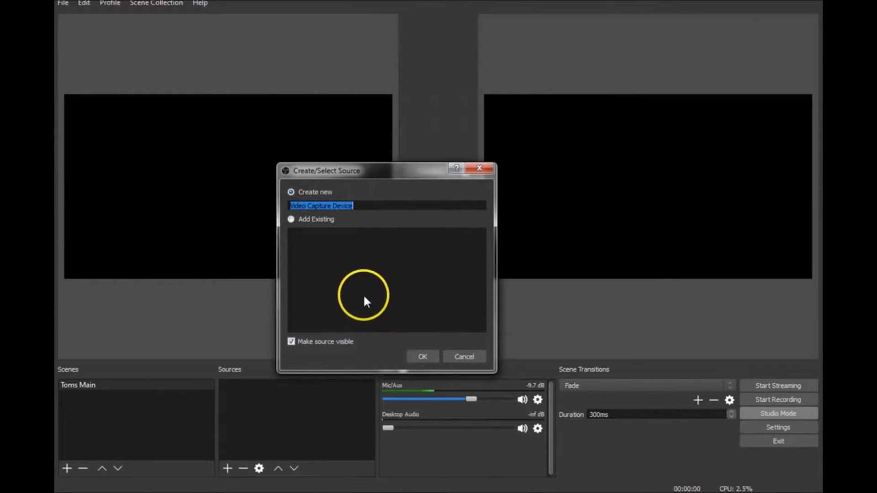
click(413, 356)
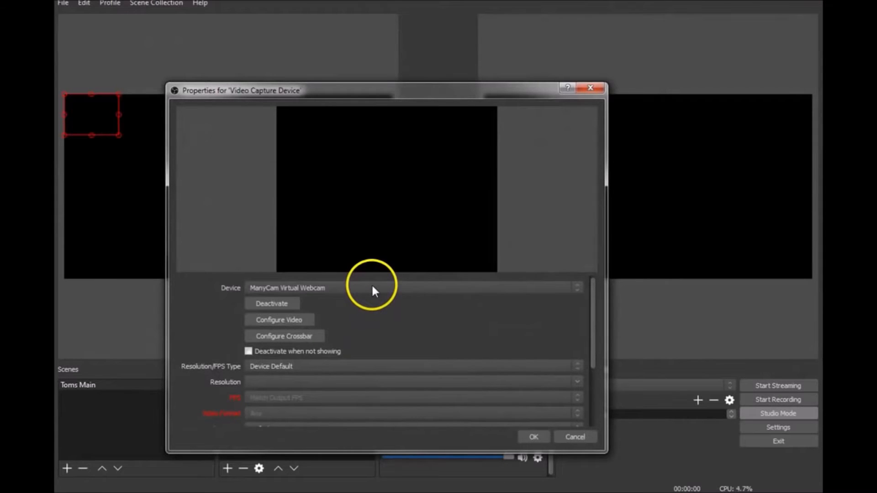
click(531, 436)
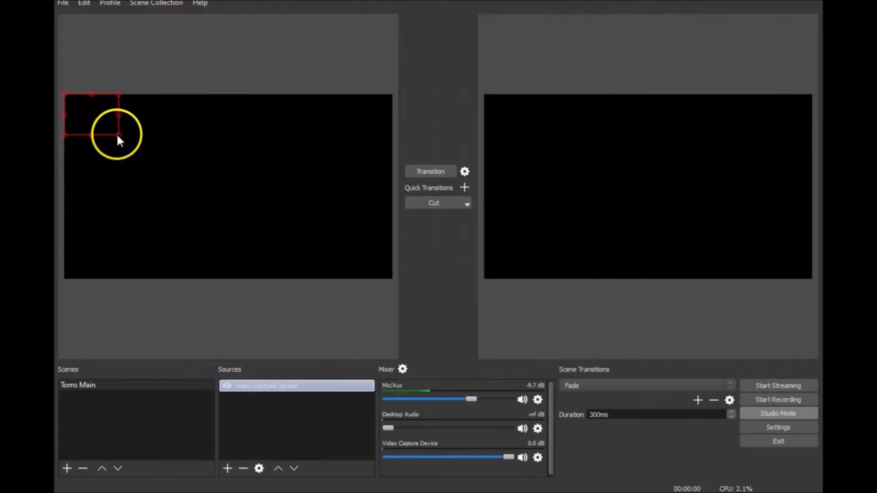
drag(118, 135, 178, 213)
drag(190, 176, 256, 187)
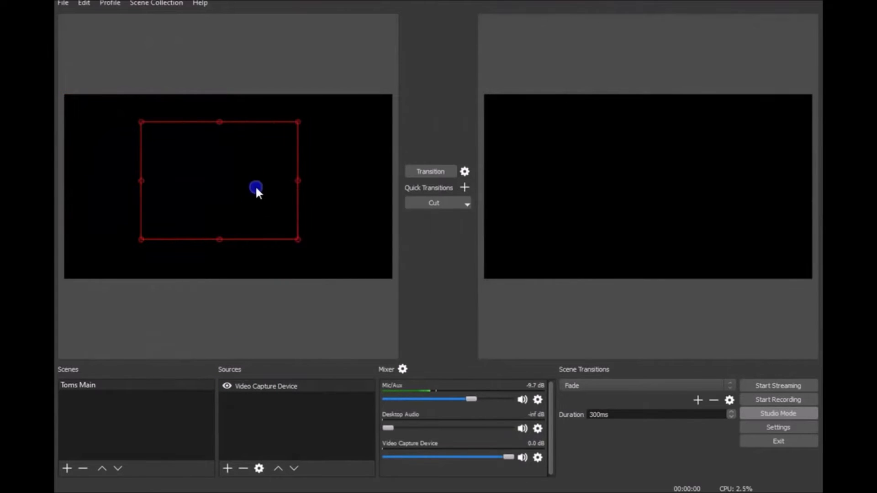
- Set the Video Capture Device source's device to Logitech HD Pro Webcam C920, leaving the video configuration as it is
click(260, 467)
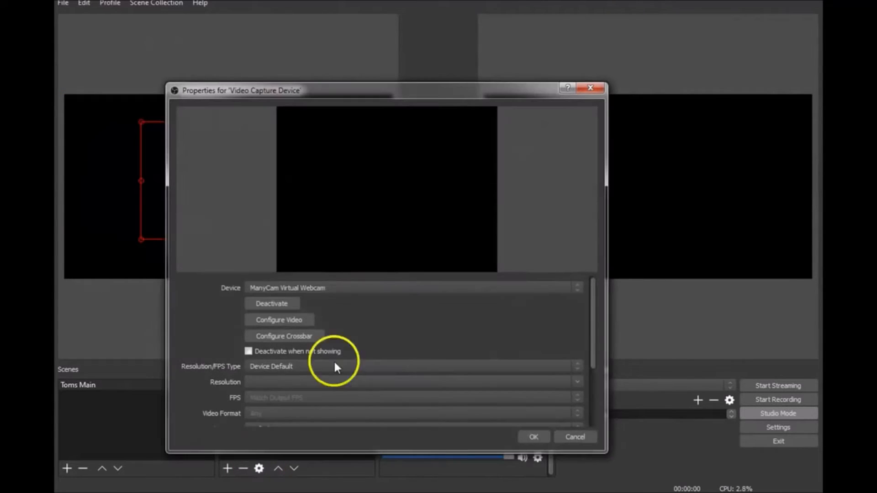
click(289, 320)
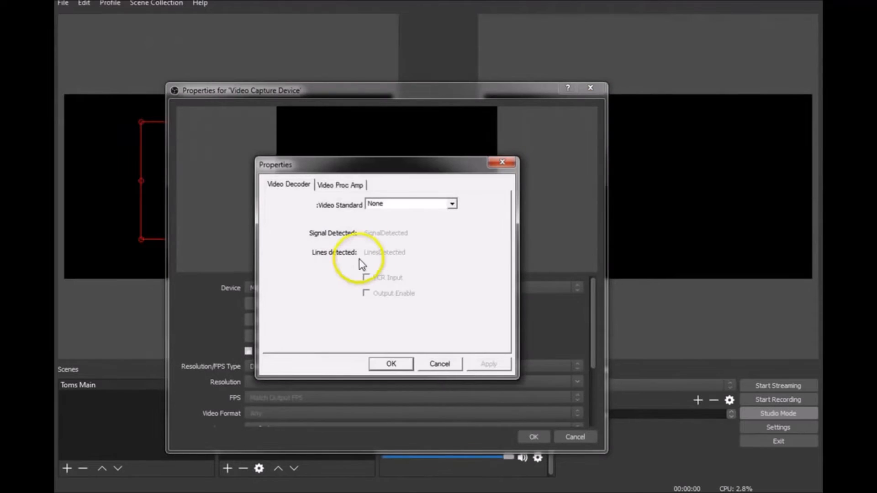
click(431, 363)
click(295, 288)
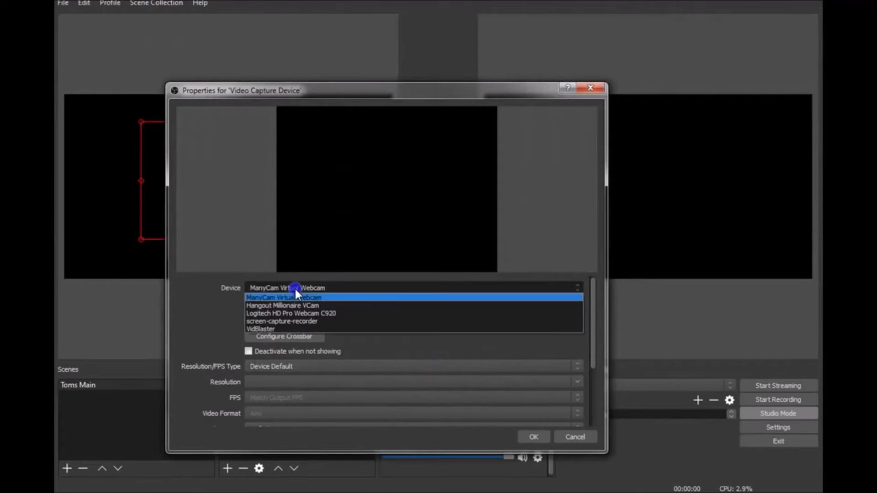
click(292, 314)
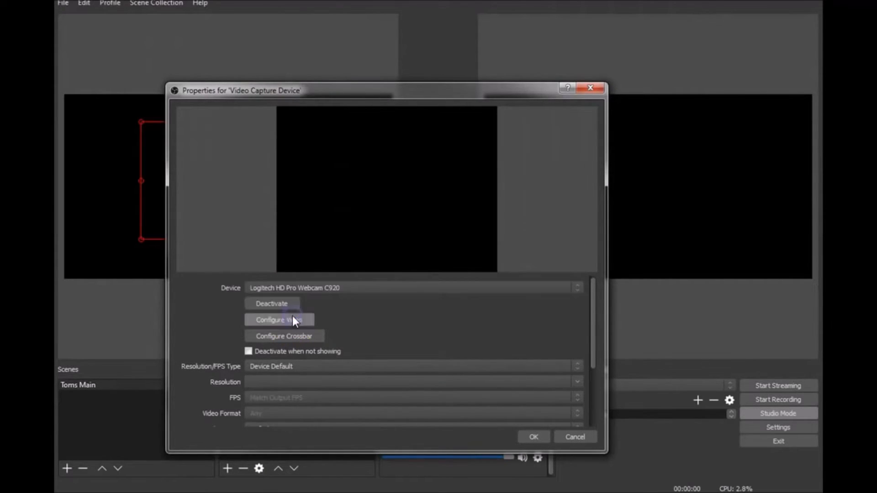
click(534, 438)
- Enlarge the webcam picture to fill the full height of the preview canvas and place it near the centre
drag(266, 283, 221, 238)
drag(79, 72, 158, 146)
drag(256, 223, 215, 192)
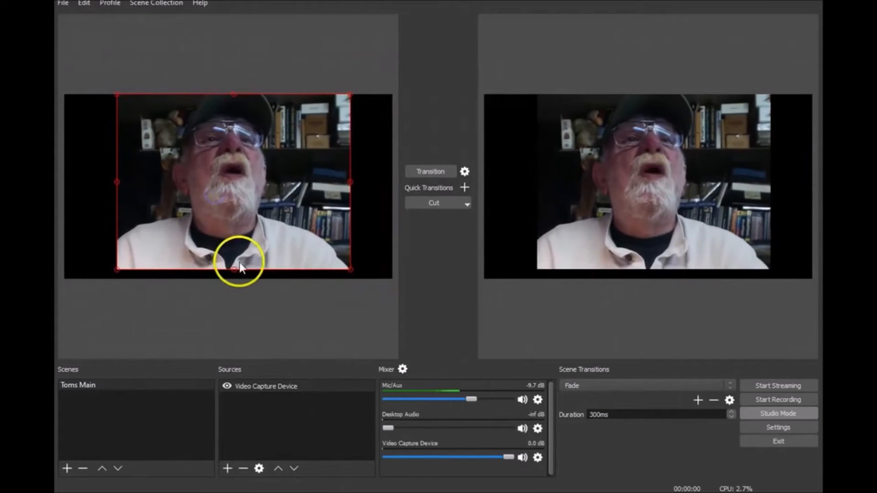
drag(235, 269, 245, 245)
click(232, 327)
- Add a scene named "Desktop 1"
click(67, 468)
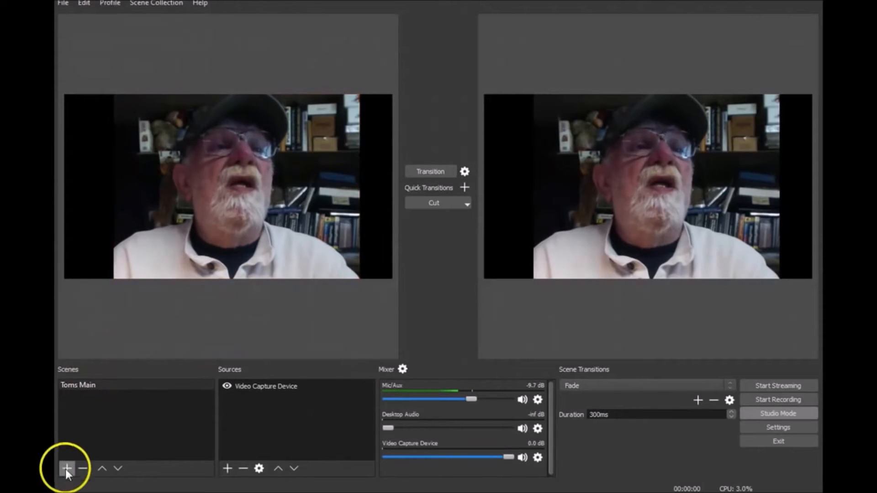
double_click(252, 278)
text(Desktop 1)
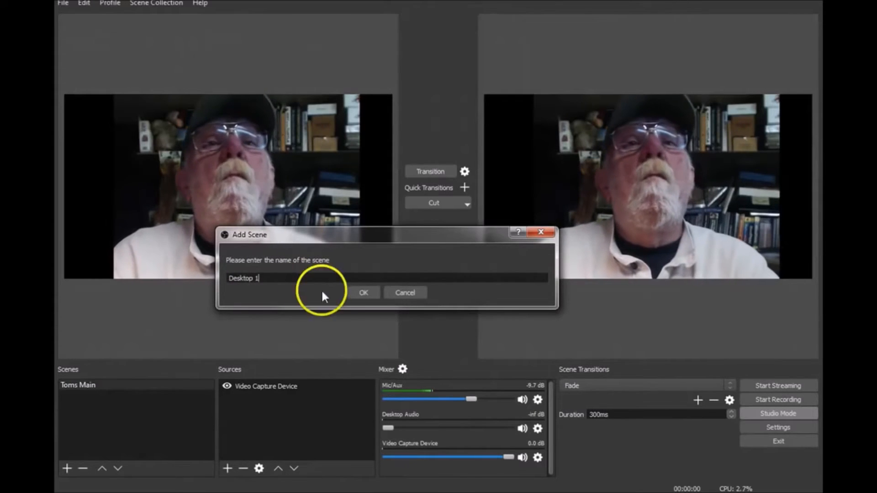
click(359, 293)
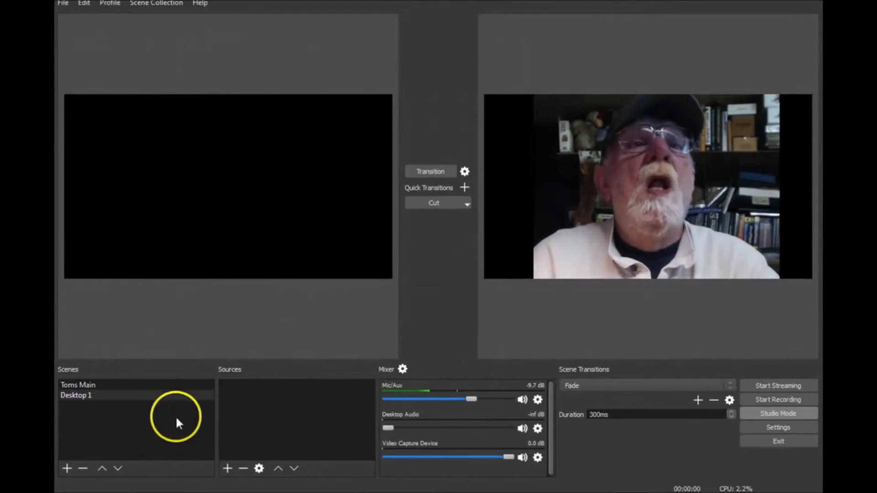
- Add a Window Capture source of the Stock Video Club Chrome window to Desktop 1, and scale it to the canvas height near the centre
click(92, 396)
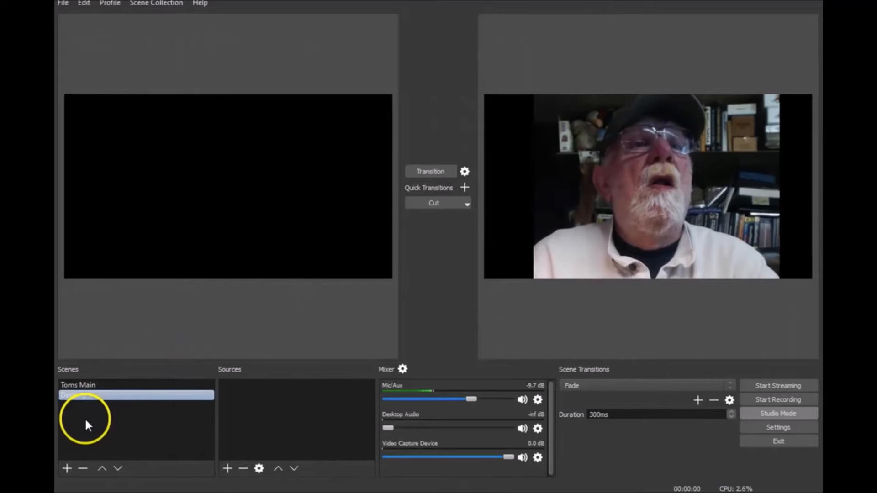
click(227, 470)
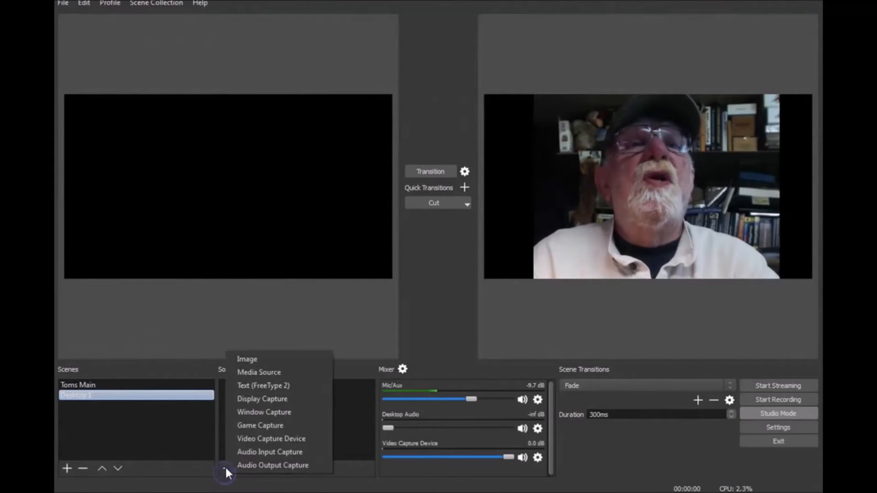
click(256, 412)
click(423, 352)
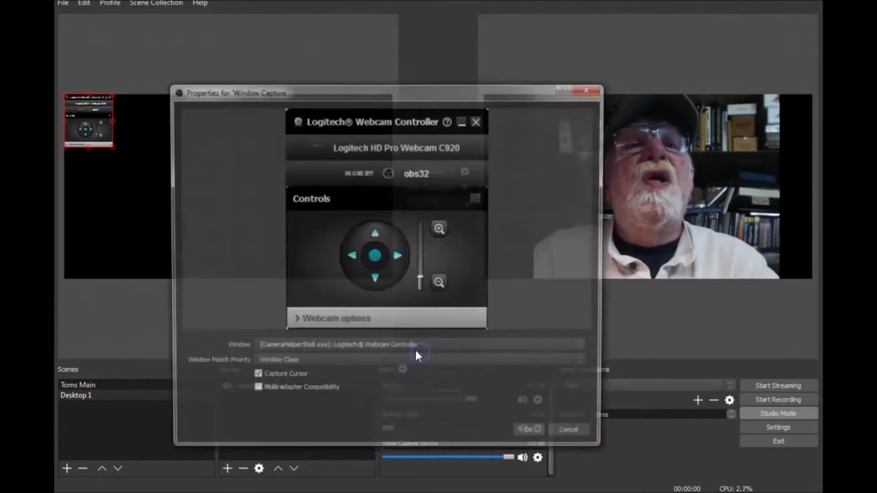
click(390, 349)
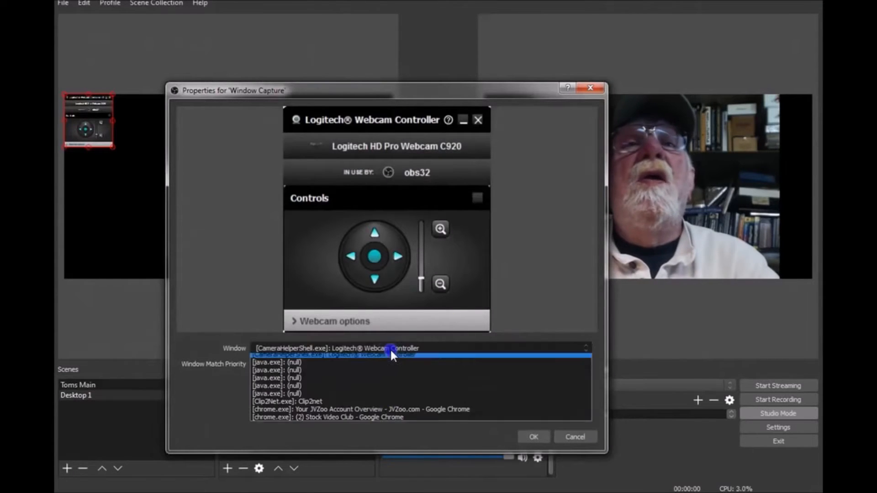
click(299, 420)
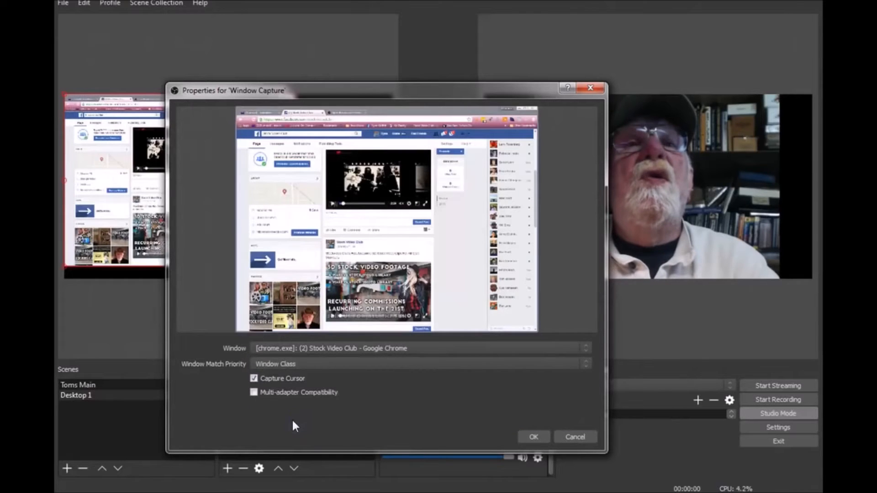
click(532, 437)
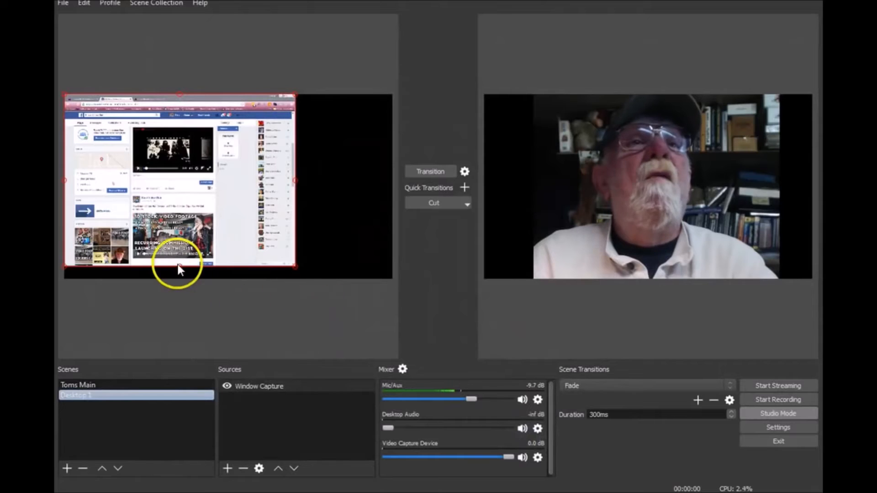
drag(177, 266, 248, 255)
click(218, 320)
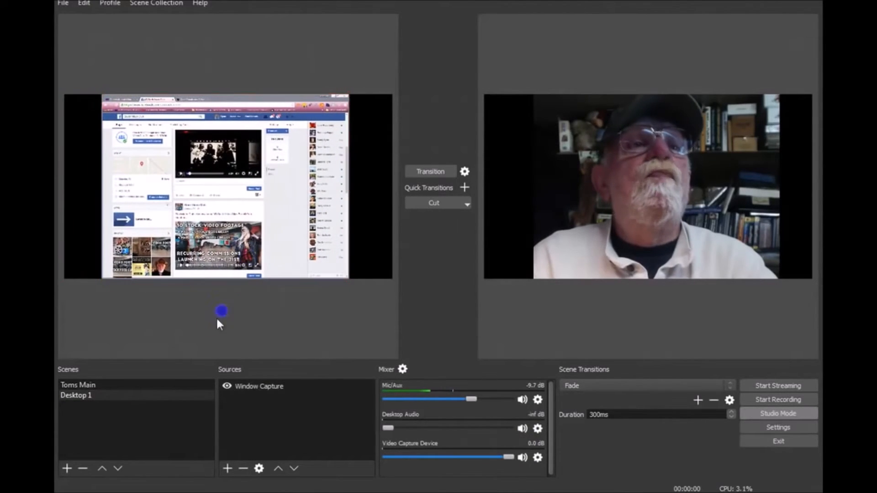
- Add another scene named "Desktop 2"
click(67, 468)
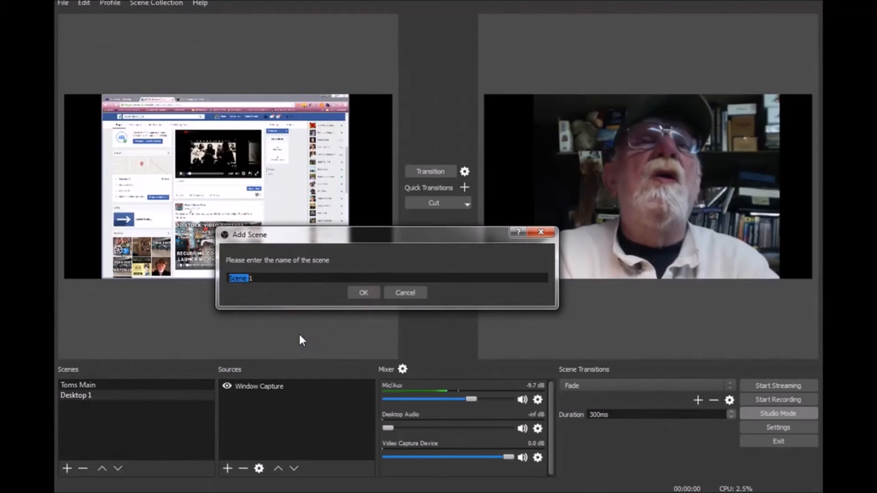
text(Desktop)
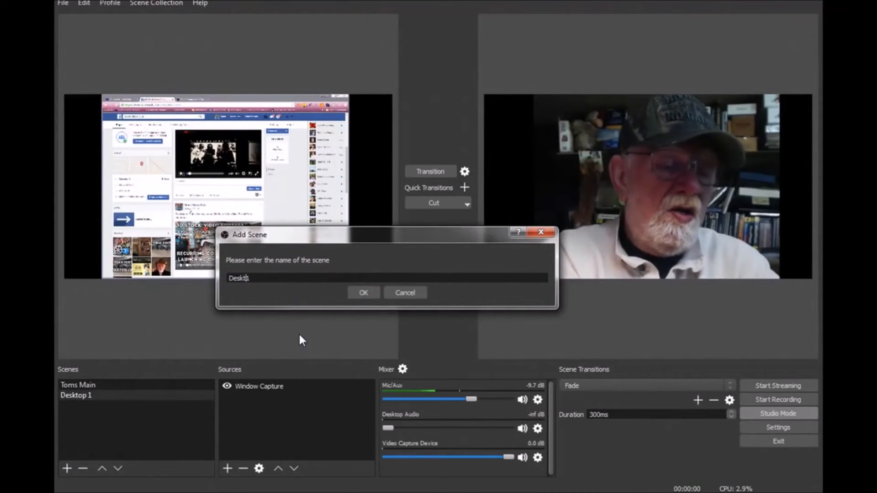
key(Delete)
text(2)
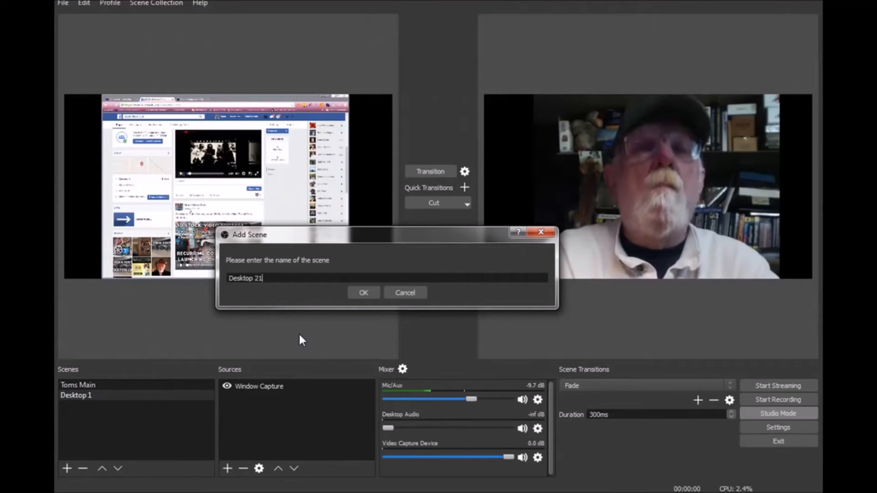
click(363, 292)
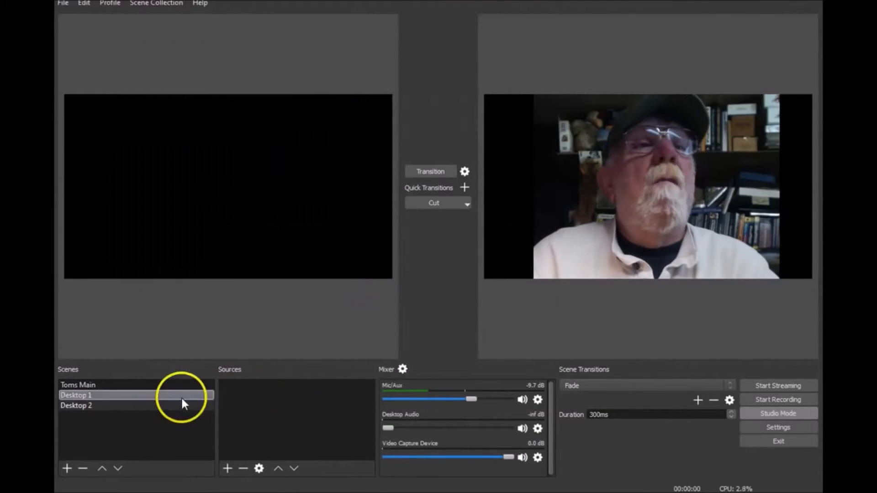
- Add a new Window Capture source to the Desktop 2 scene, capturing the "Your JVZoo Account Overview" Chrome window
click(157, 404)
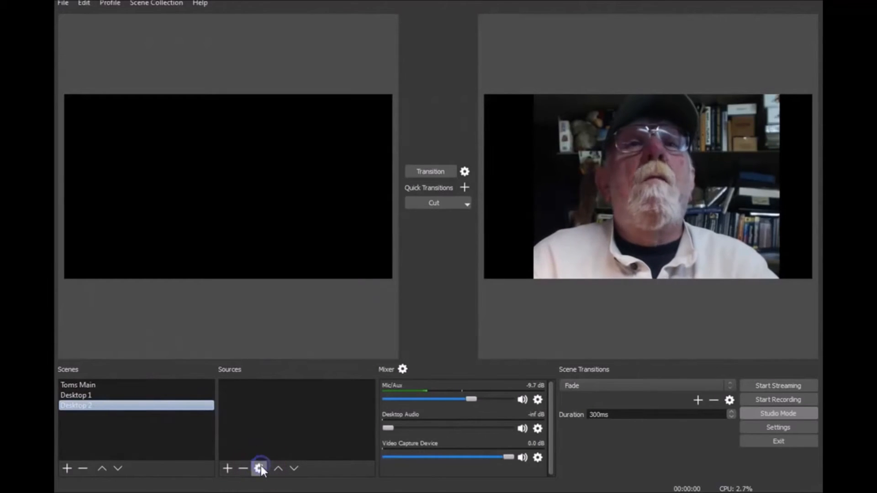
click(227, 468)
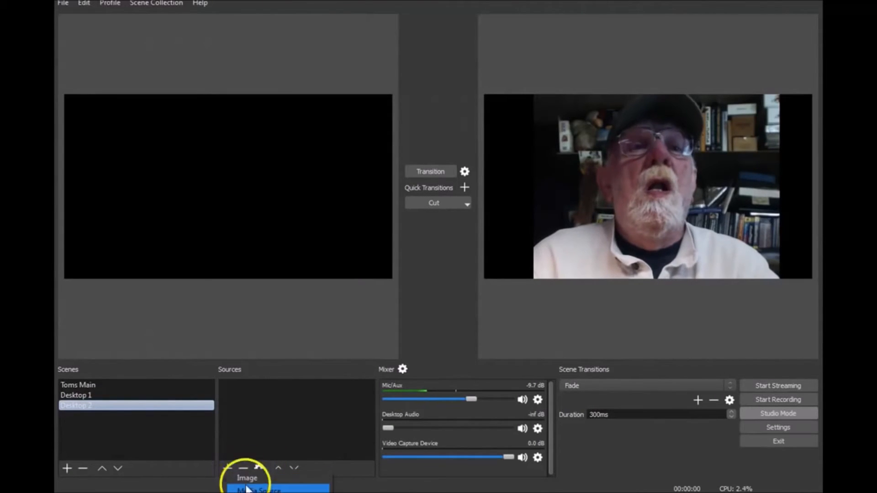
click(265, 492)
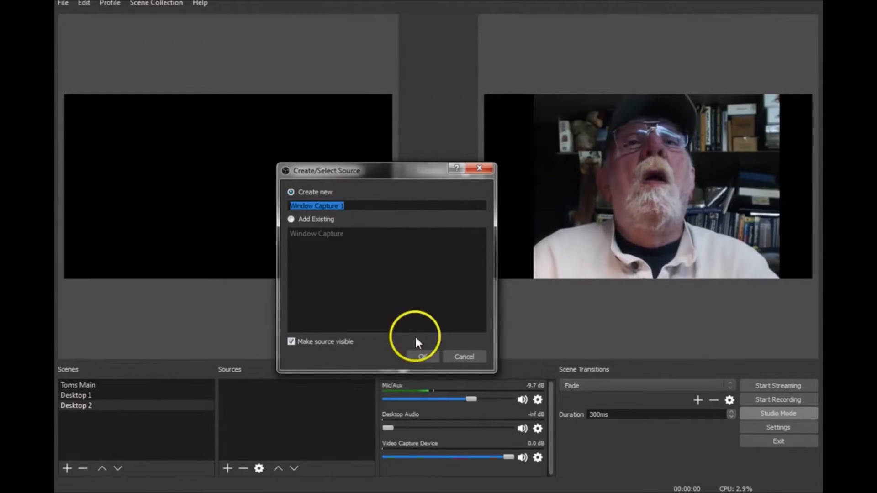
click(423, 355)
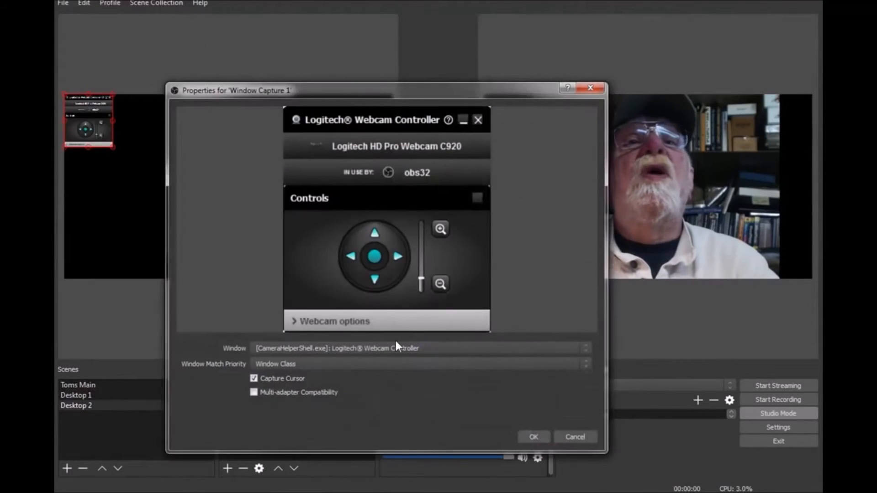
click(355, 347)
click(360, 411)
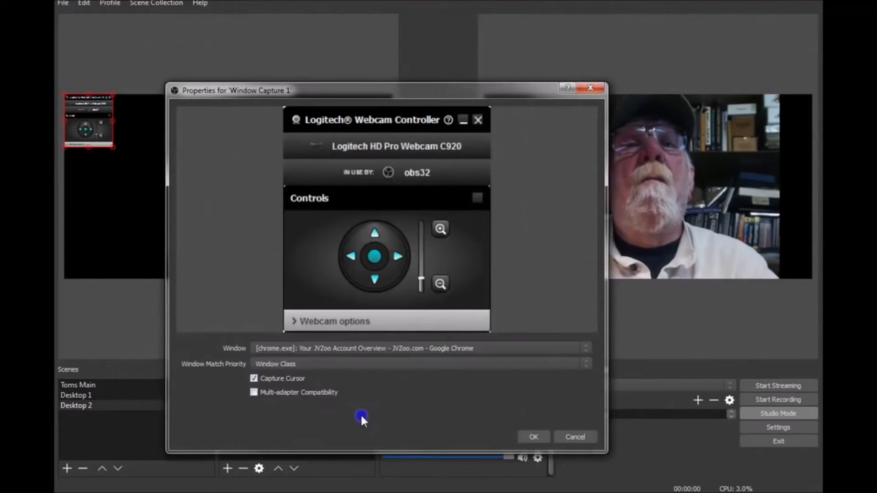
click(533, 436)
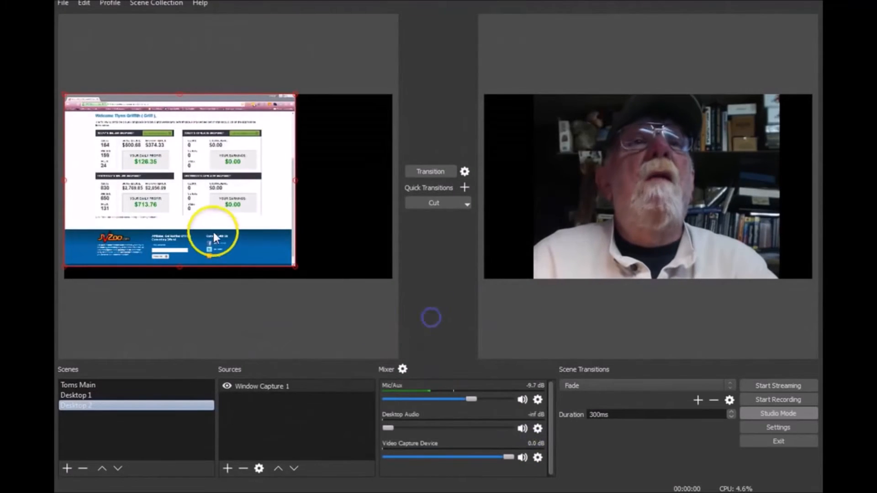
- Enlarge the JVZoo window capture to the full height of the canvas and move it near the centre
drag(179, 266, 177, 275)
drag(191, 211, 230, 211)
click(197, 303)
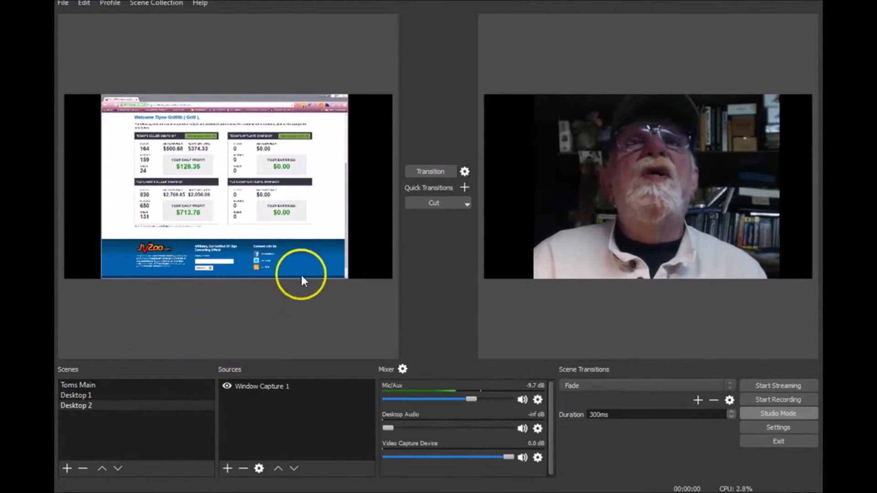
- Transition the Desktop 2 scene to the program output, followed by Desktop 1 and the main webcam scene
click(429, 171)
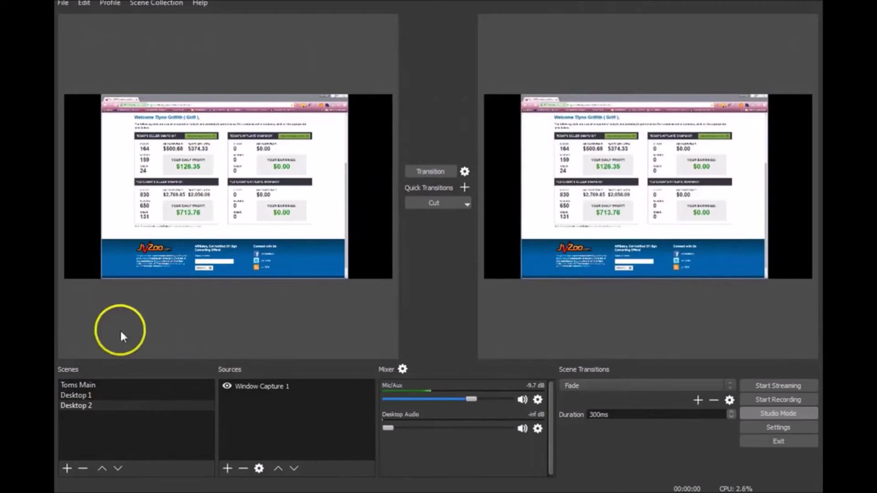
click(86, 394)
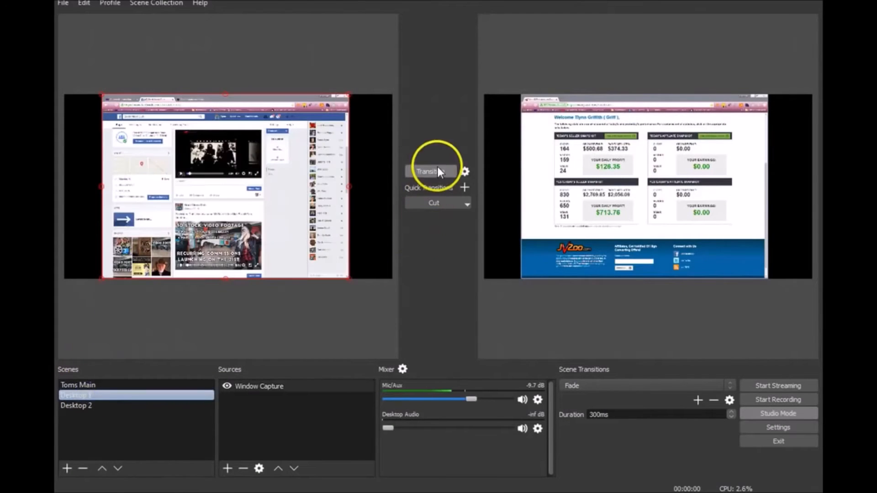
click(438, 169)
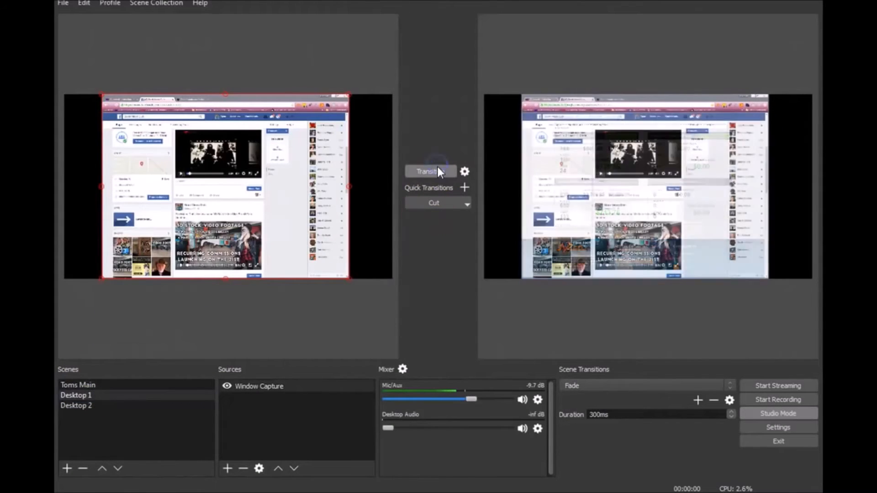
click(95, 386)
click(426, 172)
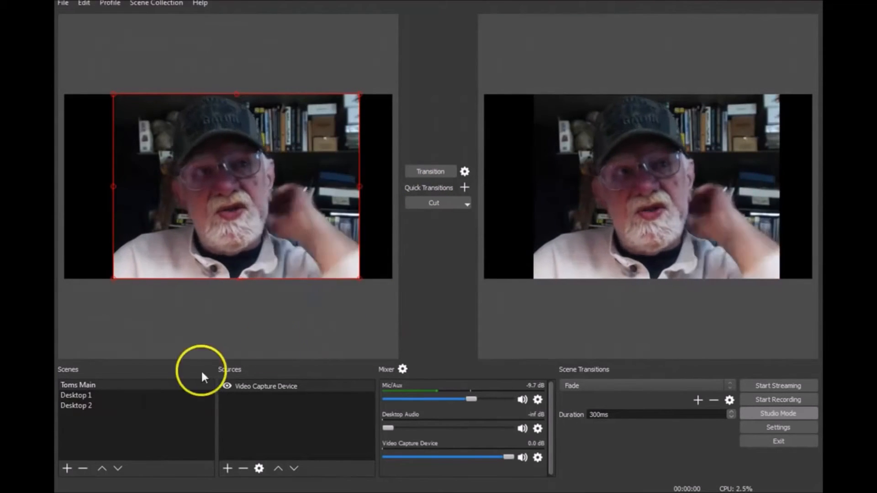
- Switch the program output to Desktop 1, to Desktop 2 and back to the main webcam scene
click(132, 395)
click(431, 172)
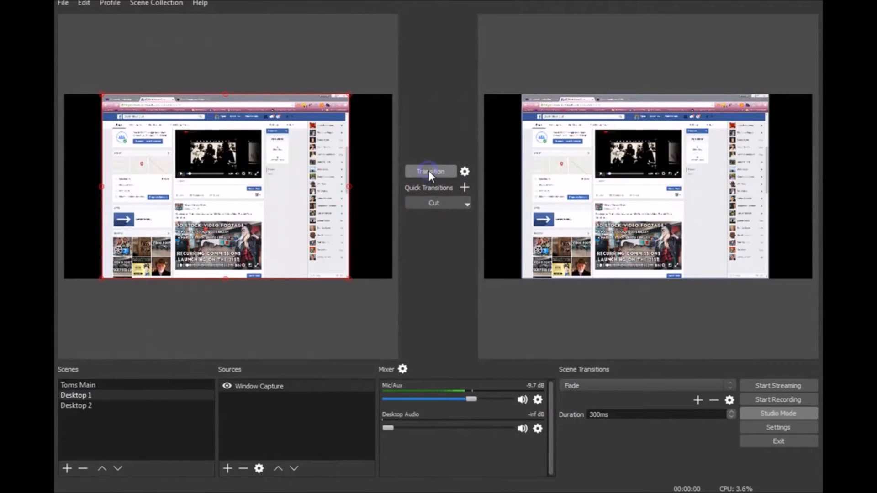
click(100, 405)
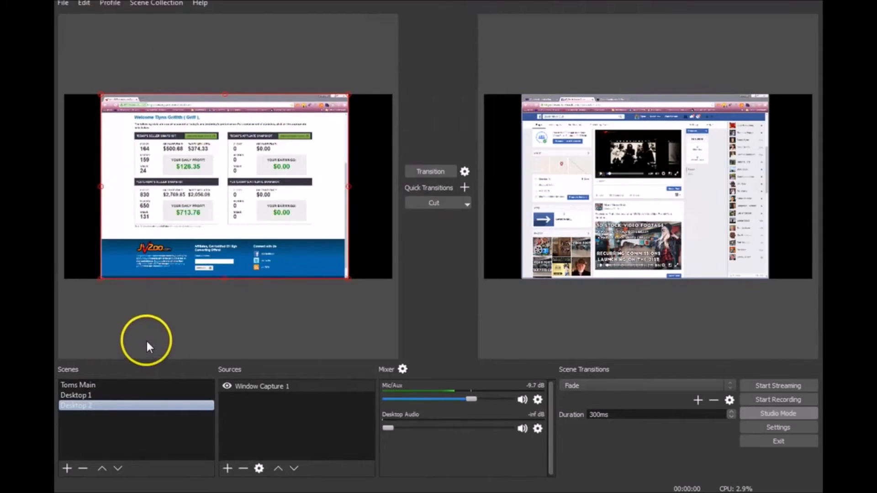
click(431, 171)
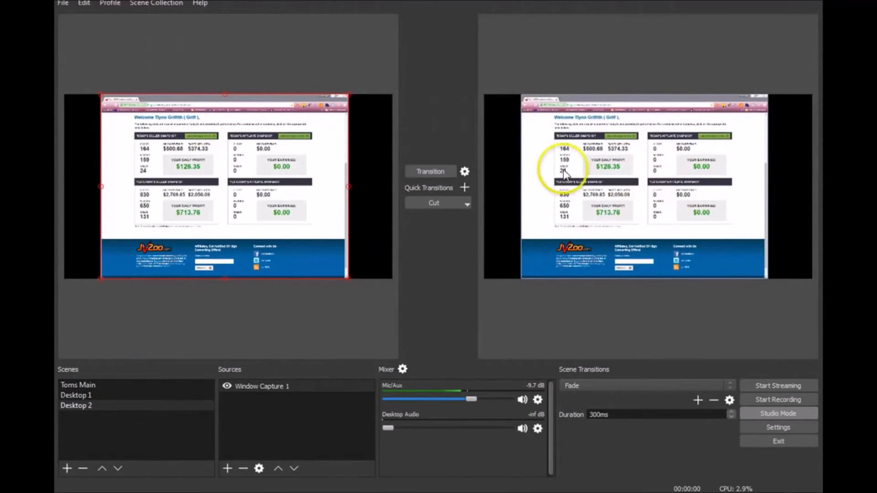
click(118, 385)
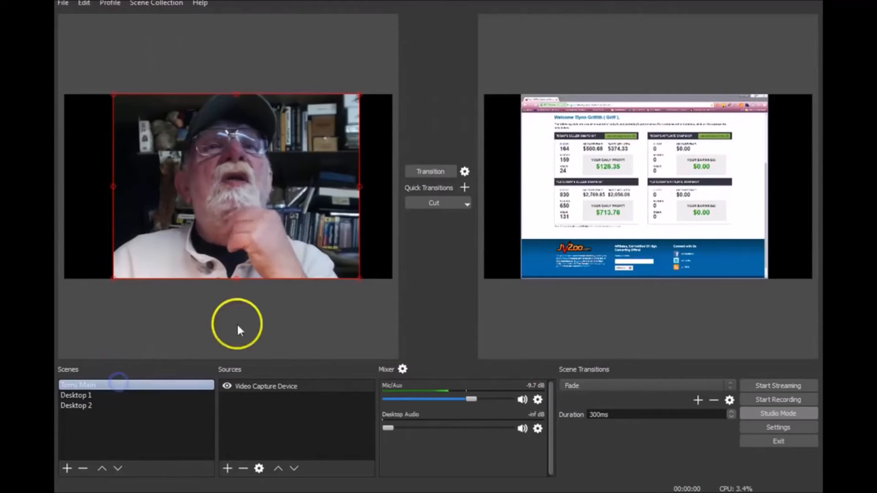
click(421, 172)
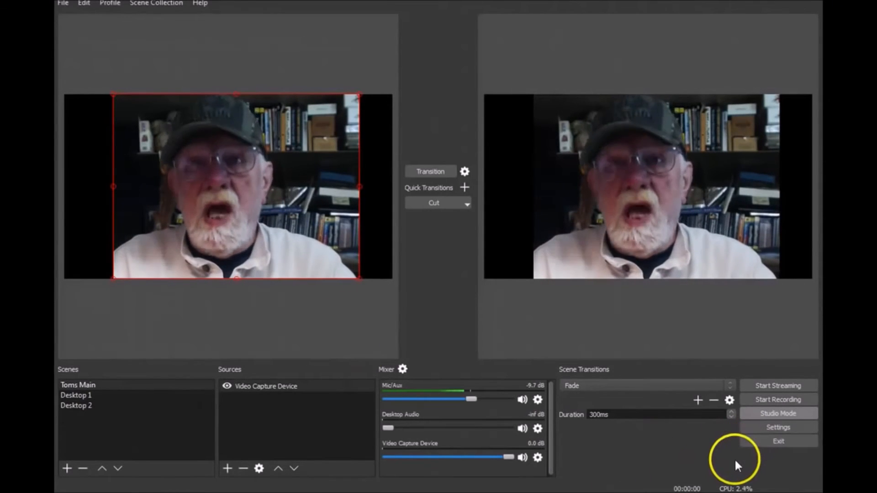
- Open the Stream settings in OBS, and start creating a new live video for the Stock Video Club page on Facebook
click(756, 427)
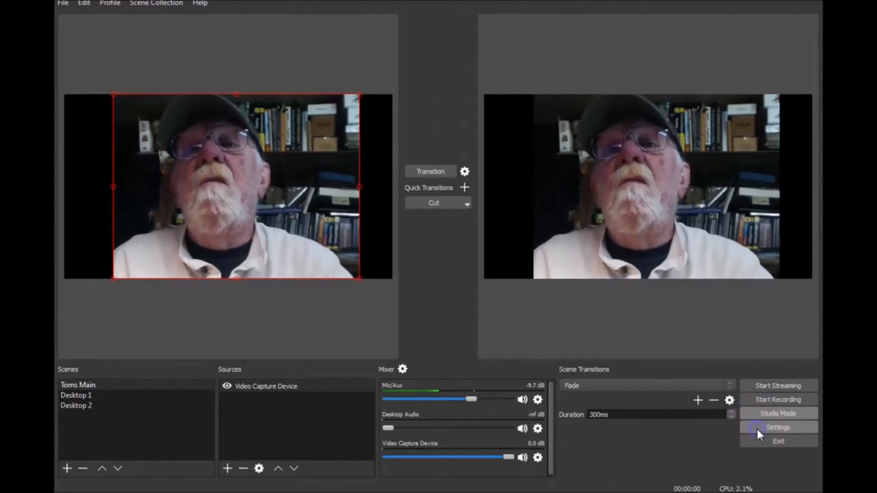
click(172, 123)
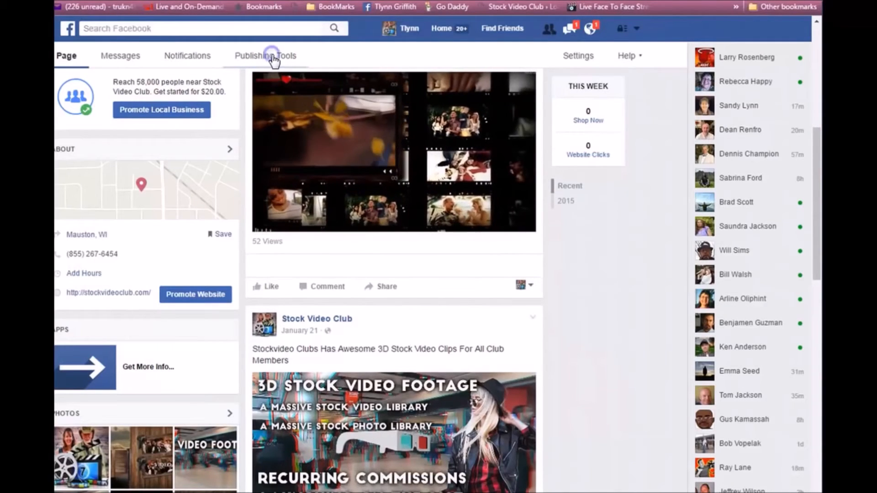
click(274, 59)
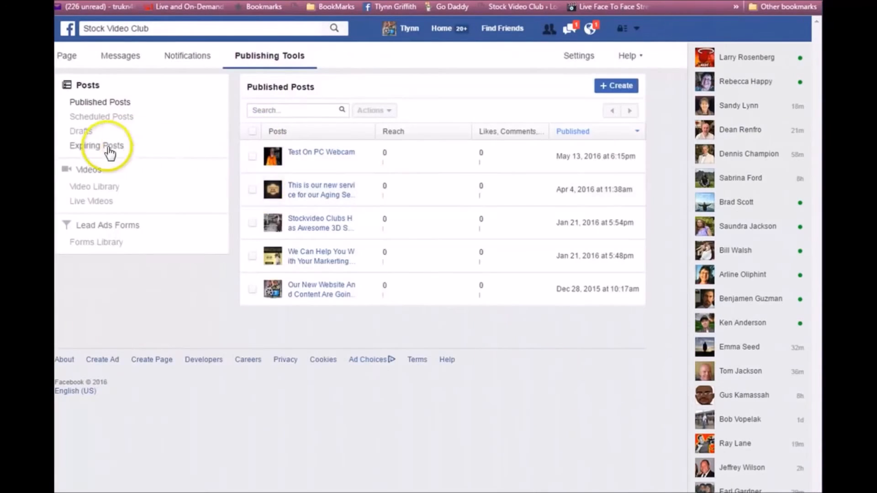
click(96, 201)
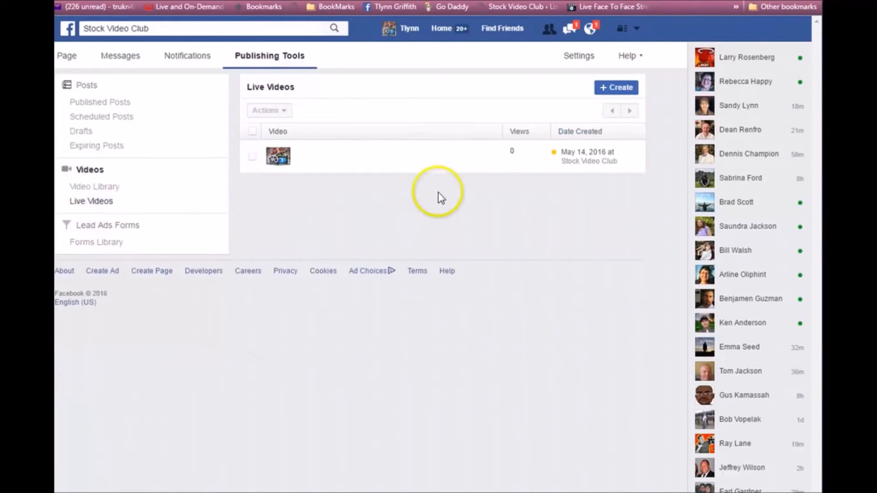
click(621, 88)
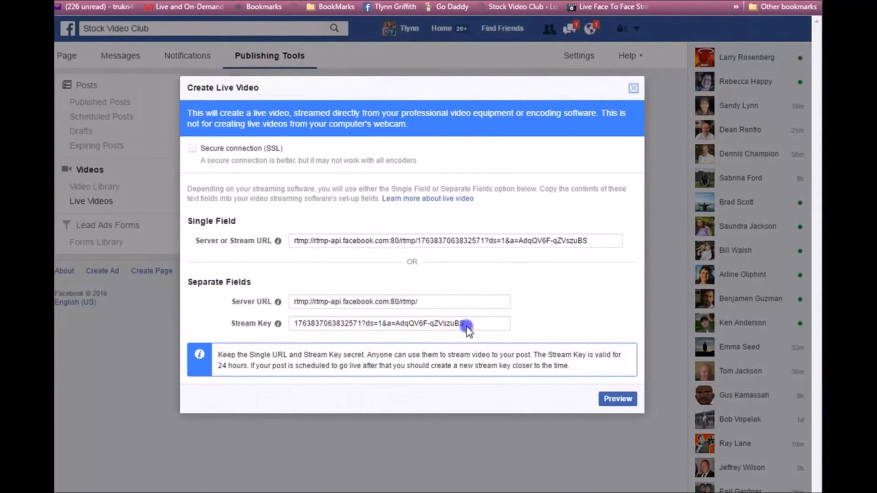
- Copy the stream key of the new Facebook live video
click(389, 325)
right_click(414, 321)
click(432, 344)
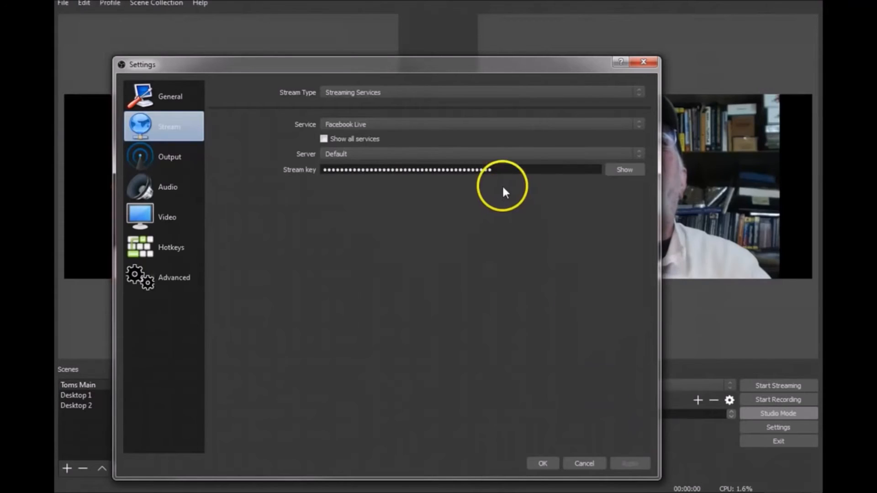
- In the OBS Stream settings, replace the Facebook Live stream key with the copied one and save the settings
drag(501, 170, 329, 173)
key(ctrl+v)
drag(500, 173, 329, 205)
key(BackSpace)
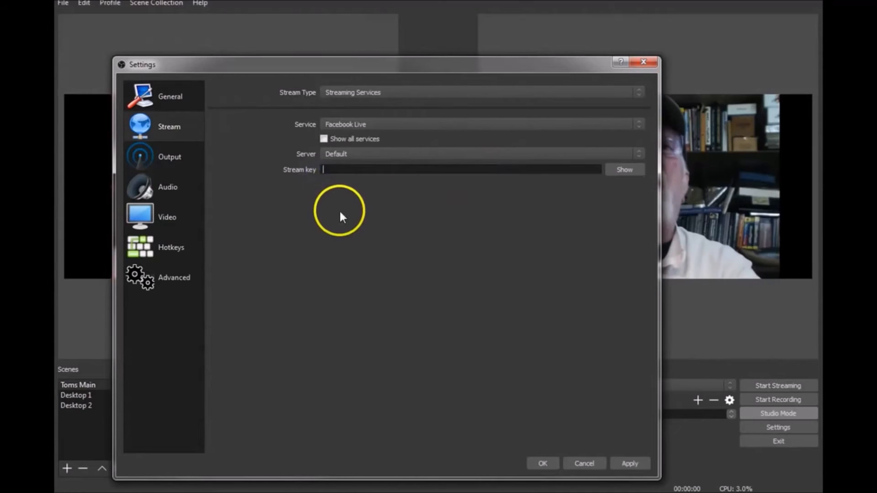
right_click(344, 173)
click(361, 235)
click(631, 444)
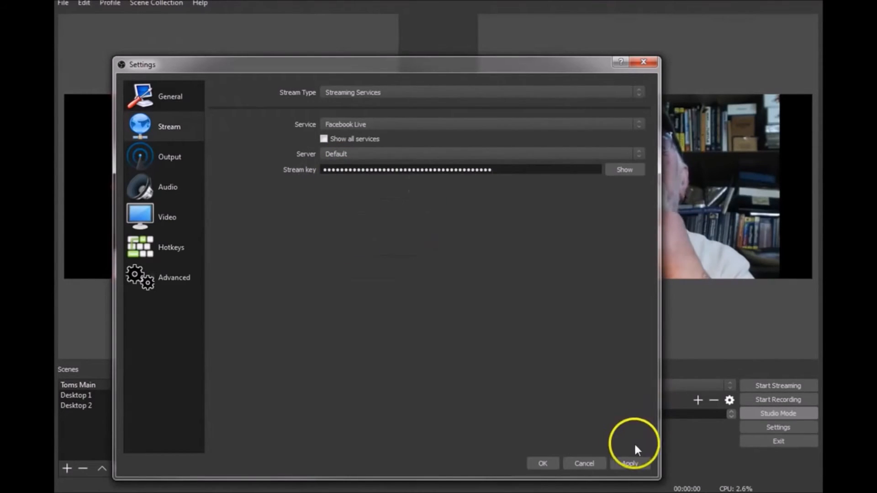
click(542, 462)
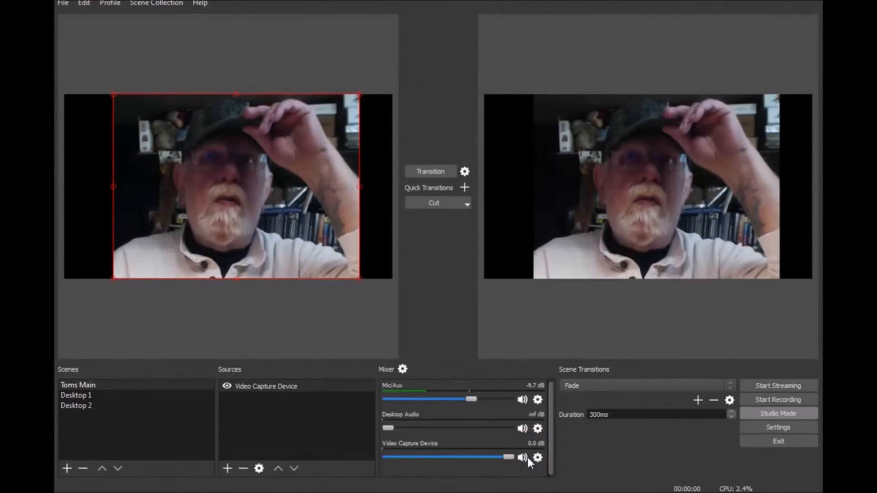
- Switch to Facebook, preview the live video, and give it the post text "Screamin Streamin" and the title "Test 5"
click(611, 345)
click(502, 455)
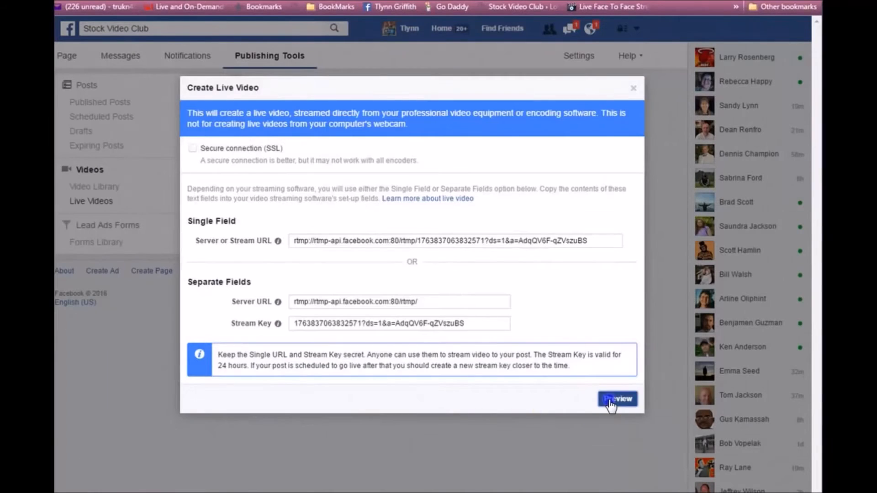
click(612, 400)
click(248, 118)
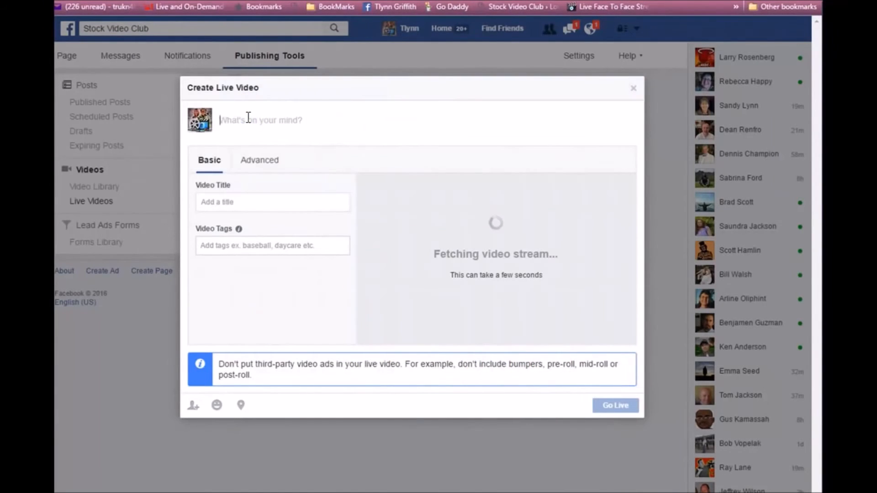
text(Screamin Streamin)
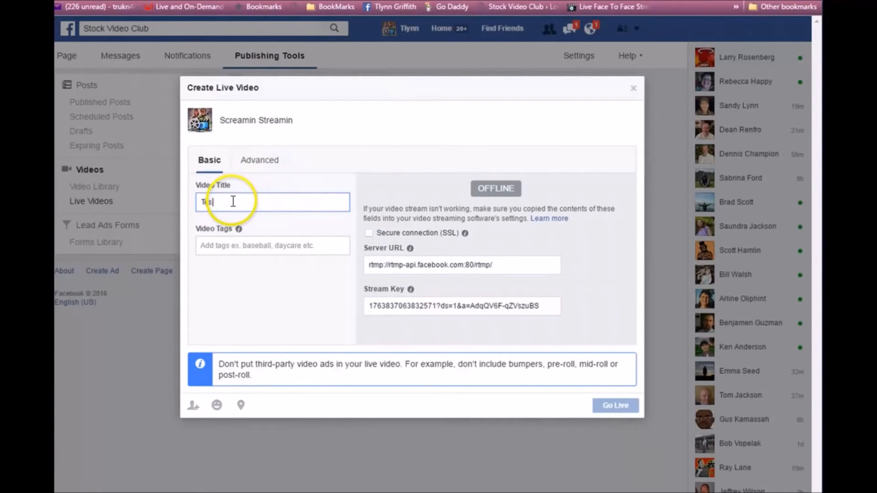
click(316, 283)
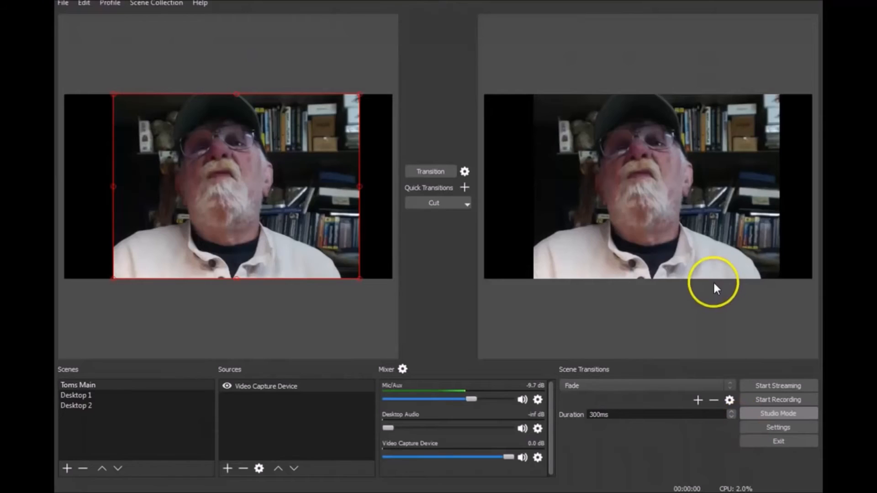
- Start the stream in OBS and transition the Desktop 1 scene to the program output, checking the Facebook preview
click(767, 387)
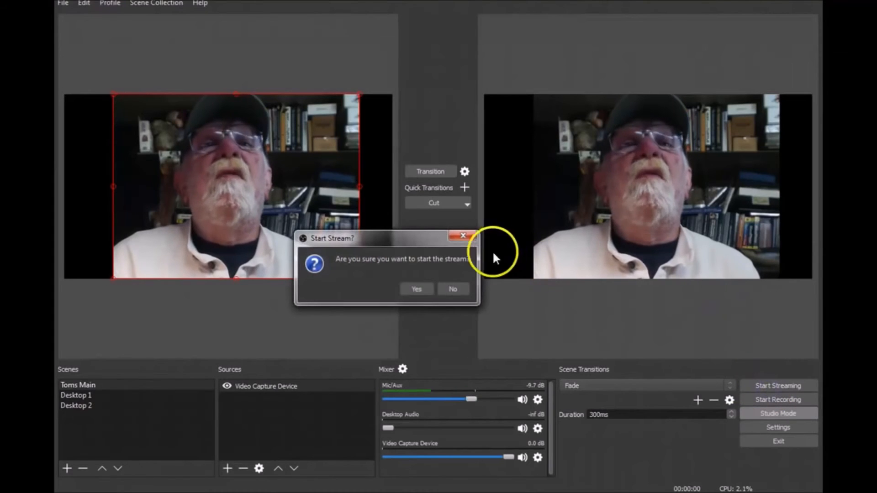
click(414, 289)
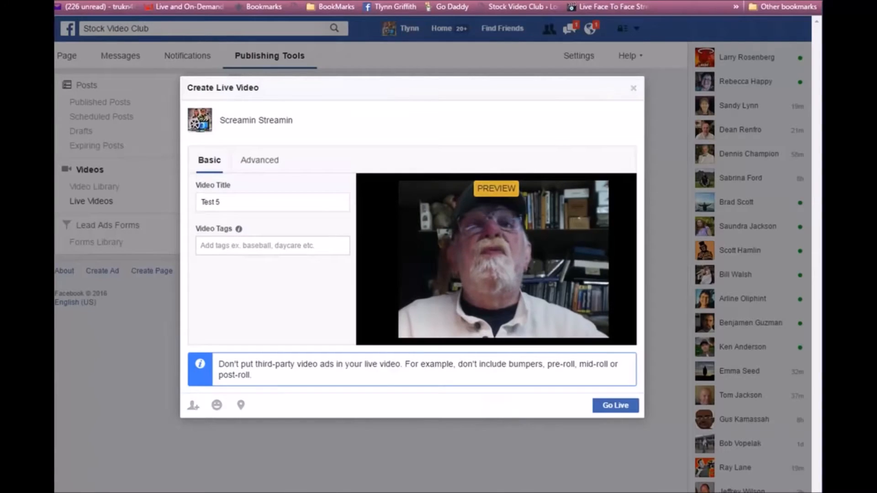
key(alt+Tab)
click(81, 394)
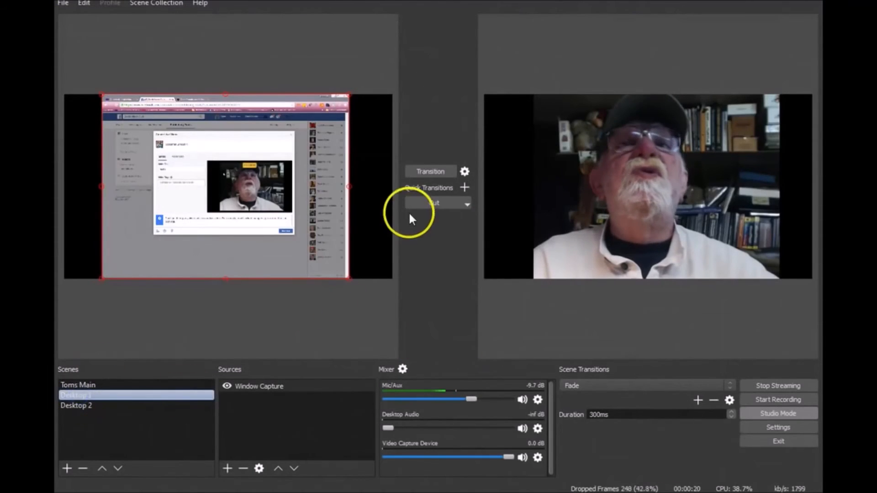
click(441, 169)
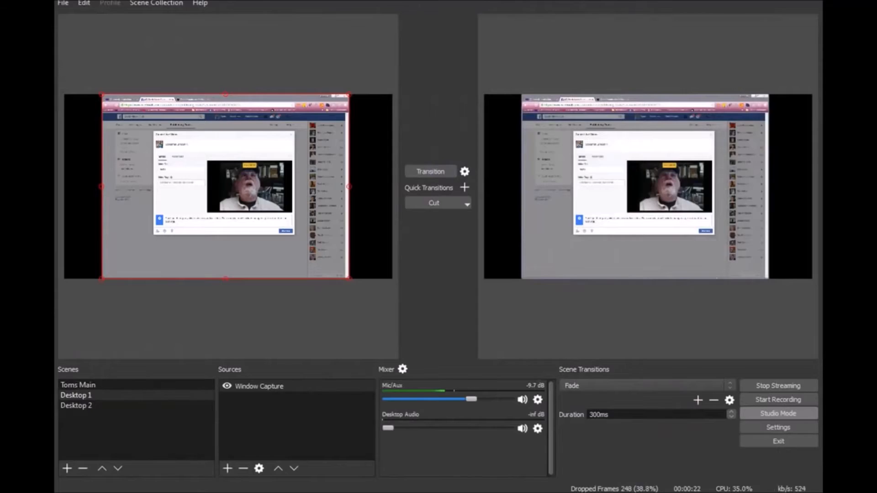
key(alt+Tab)
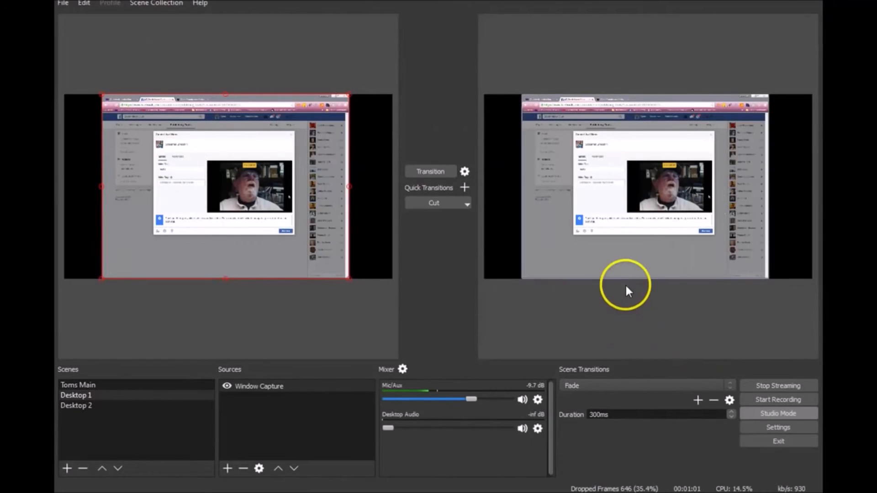
- Transition the Desktop 2 scene to the program output in OBS and return to the Facebook preview
click(121, 405)
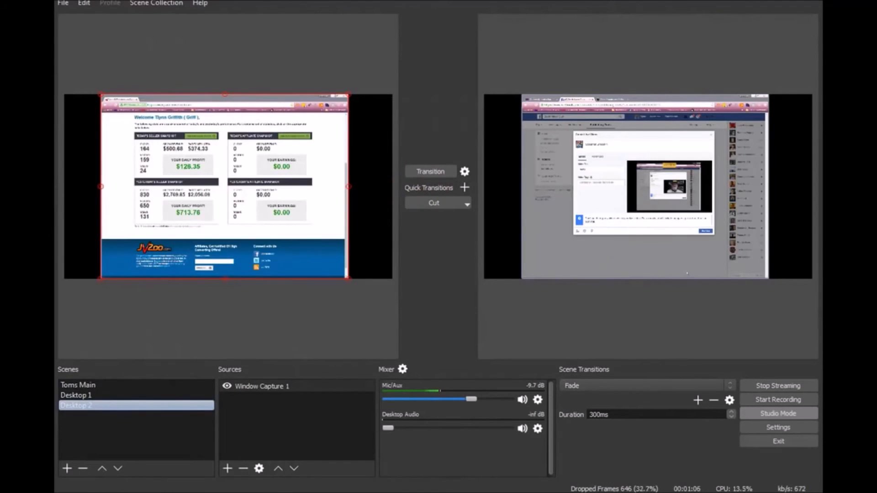
key(alt+Tab)
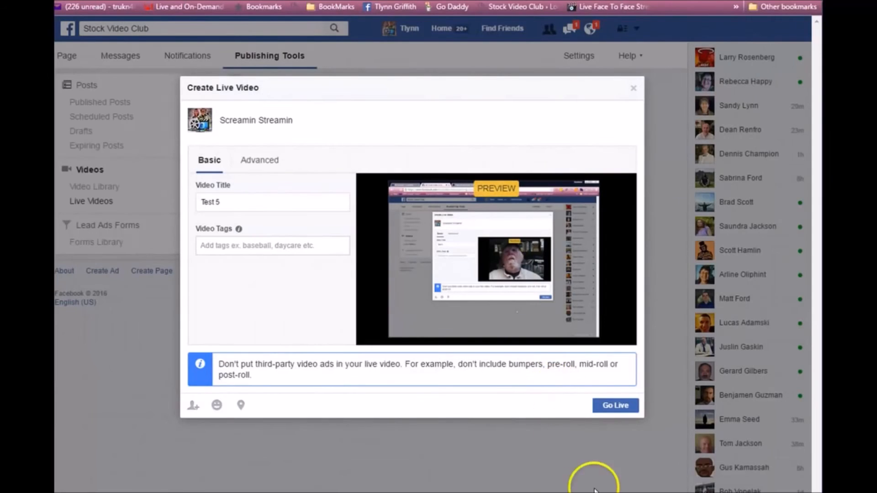
click(595, 492)
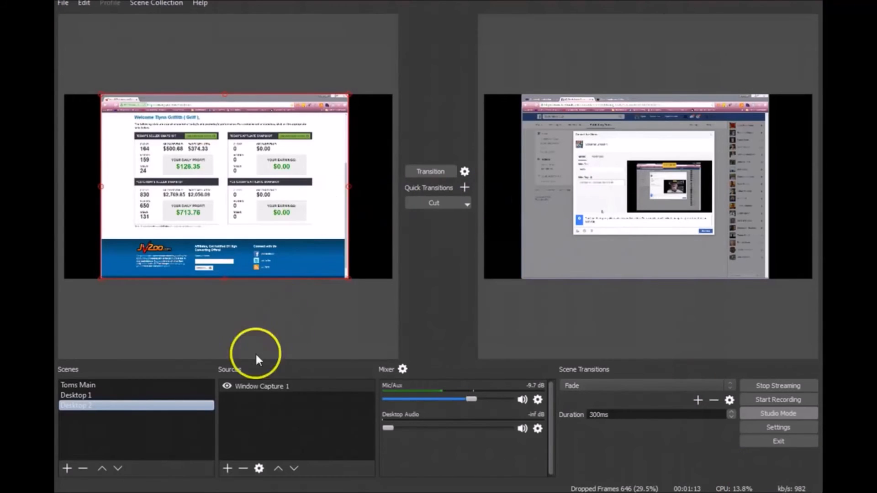
click(412, 173)
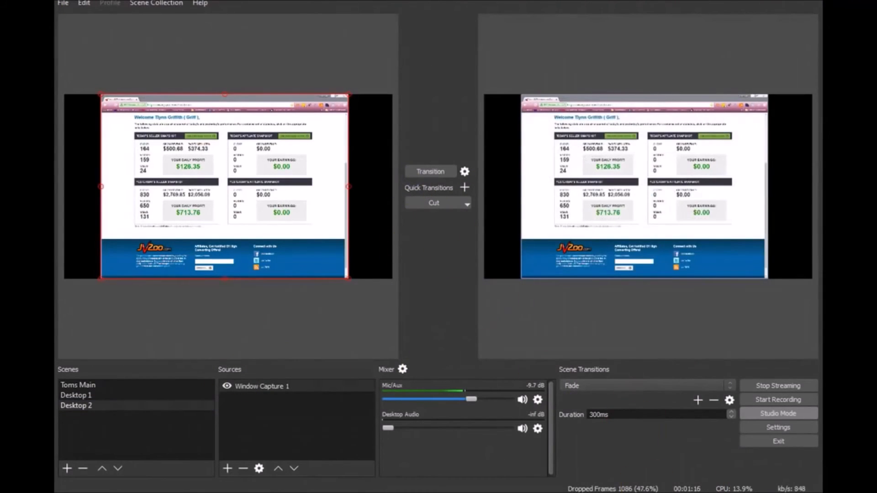
click(639, 492)
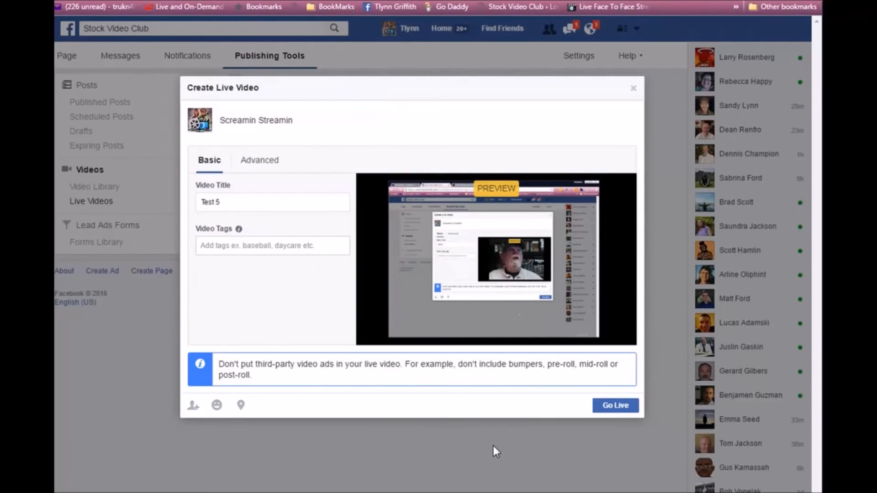
- Transition the main webcam scene to the program output in OBS and take the Facebook video live
click(617, 408)
click(530, 492)
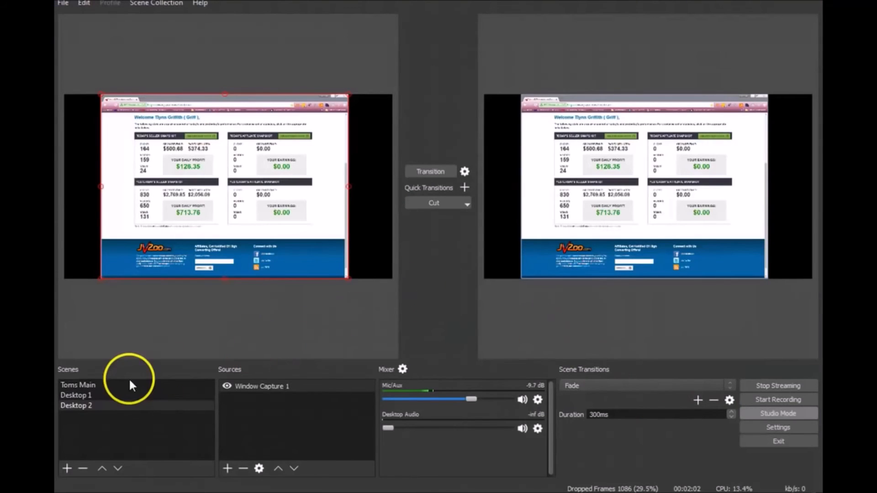
click(111, 384)
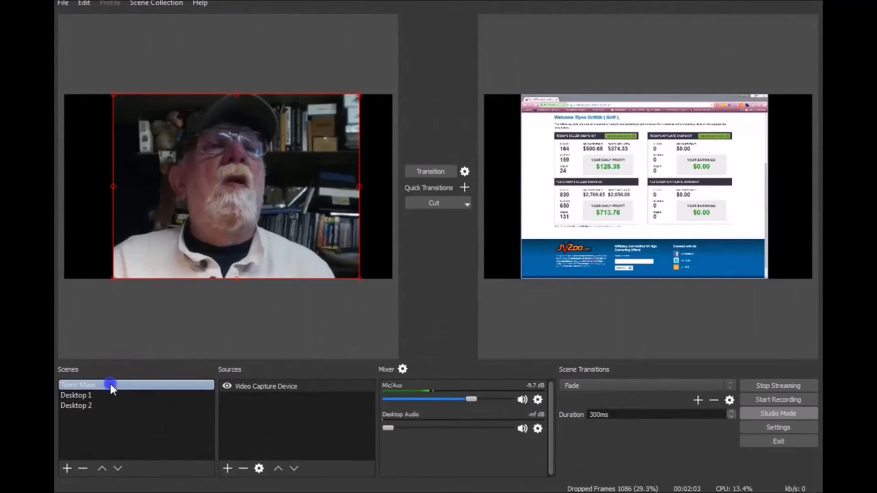
click(429, 170)
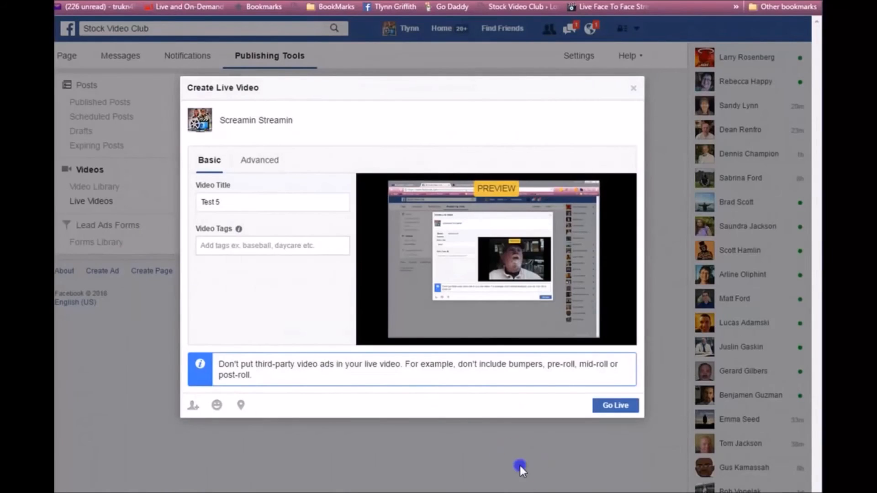
click(612, 406)
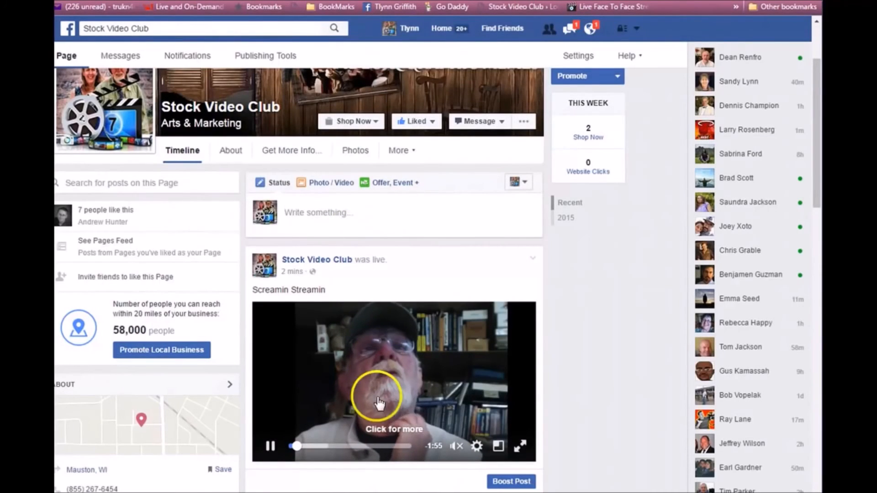
- Play back the "Screamin Streamin" live video on the page's timeline with sound, and mute it again
click(458, 446)
drag(458, 416, 457, 417)
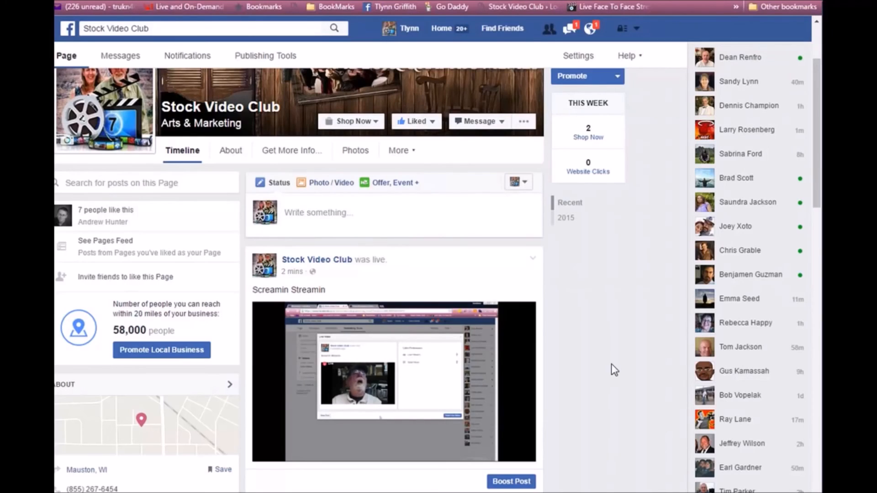
click(470, 445)
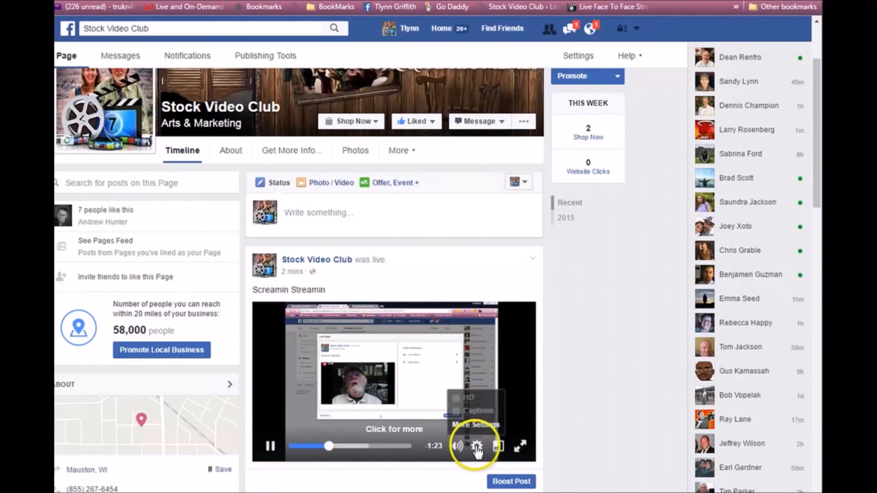
click(459, 447)
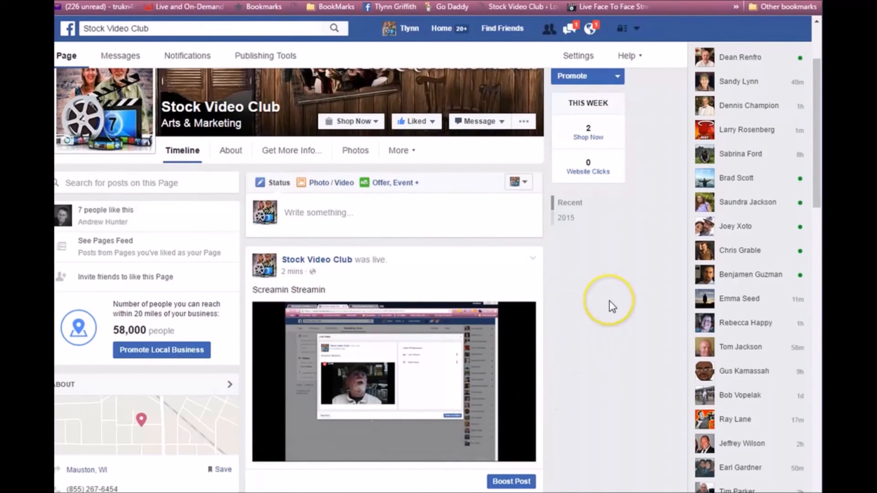